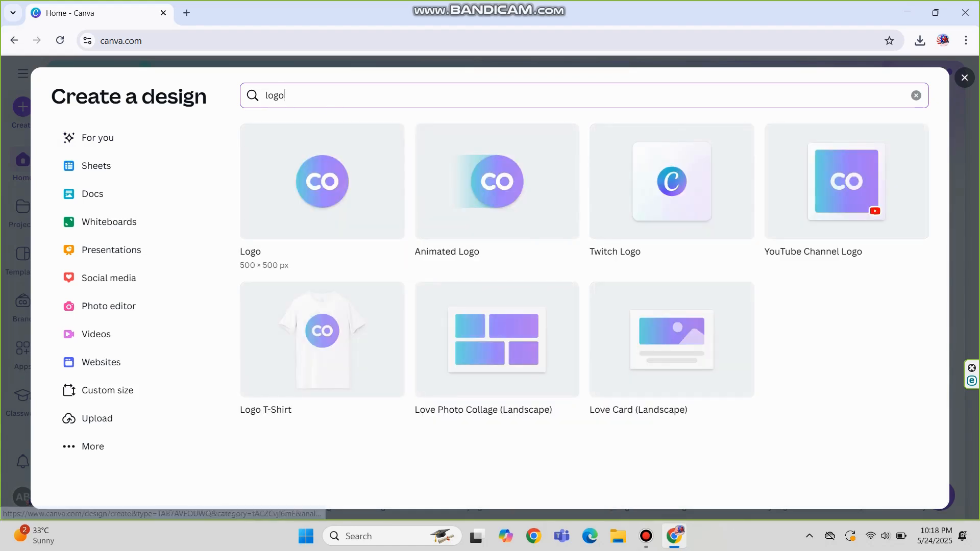
- Create a 500 × 500 px logo design and apply the Yellow and Black Circles Arts and Crafts Creative Agency Logo template
left_click(322, 181)
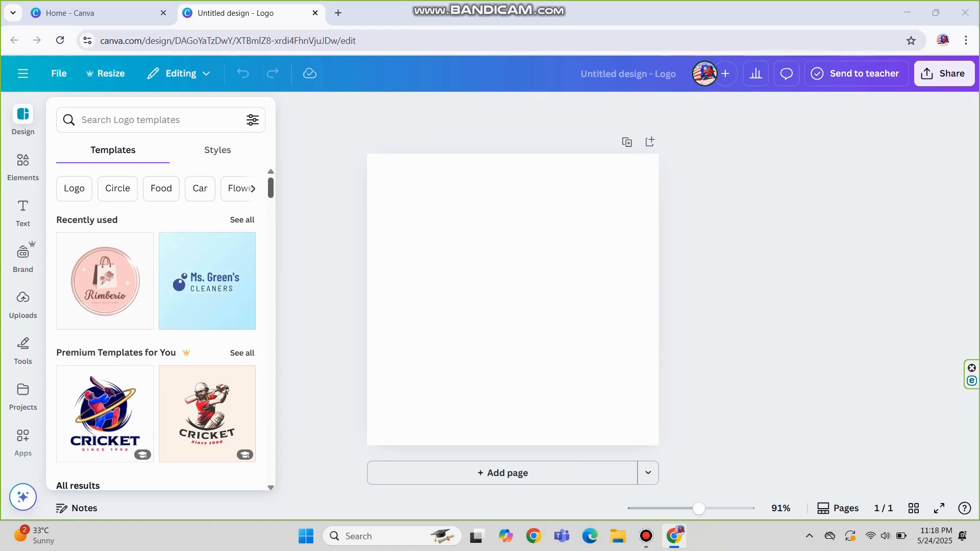
scroll(156, 326, "down", 10)
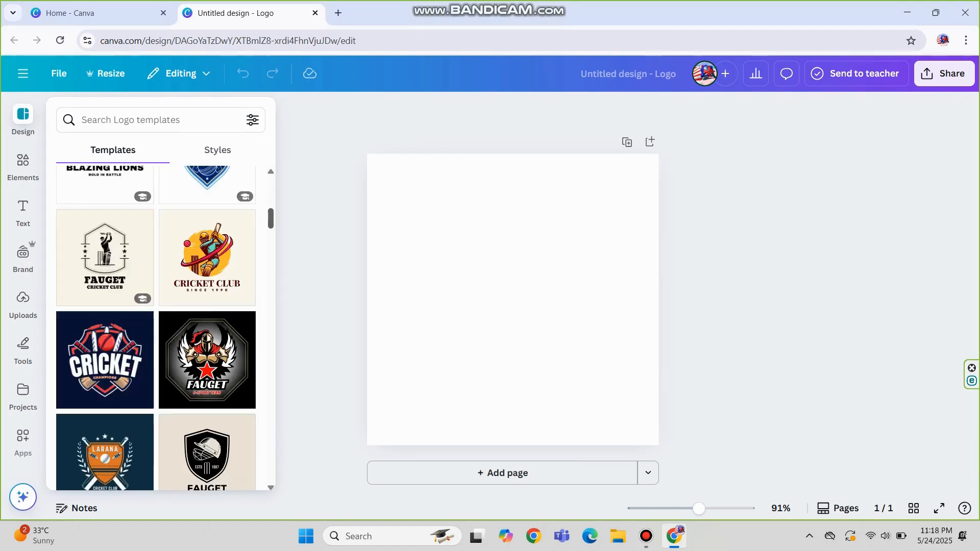
scroll(156, 327, "down", 8)
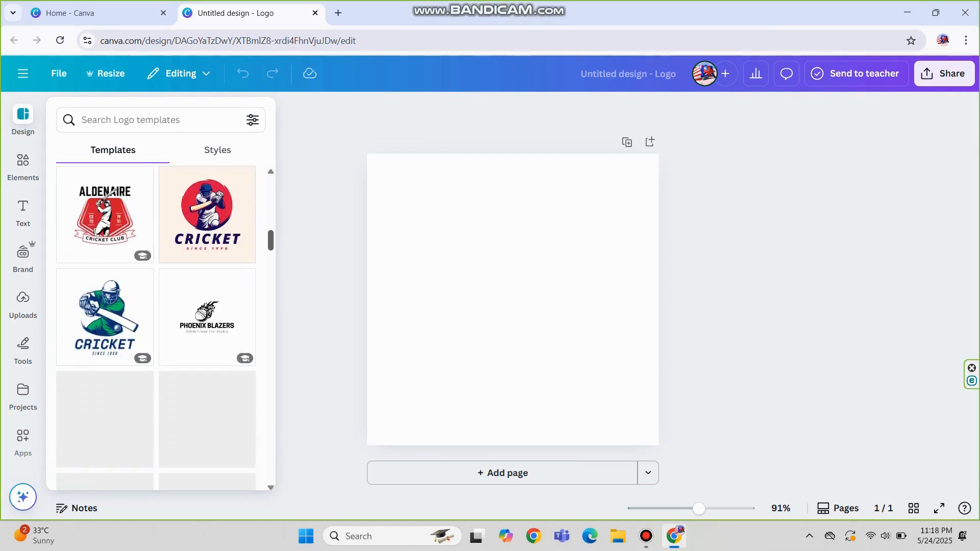
scroll(156, 326, "down", 3)
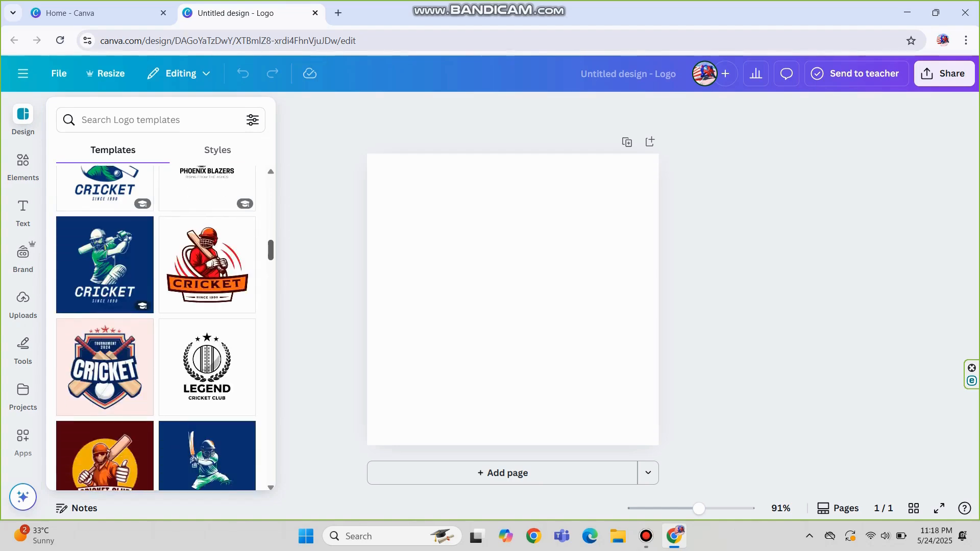
scroll(156, 327, "up", 1)
scroll(156, 326, "down", 8)
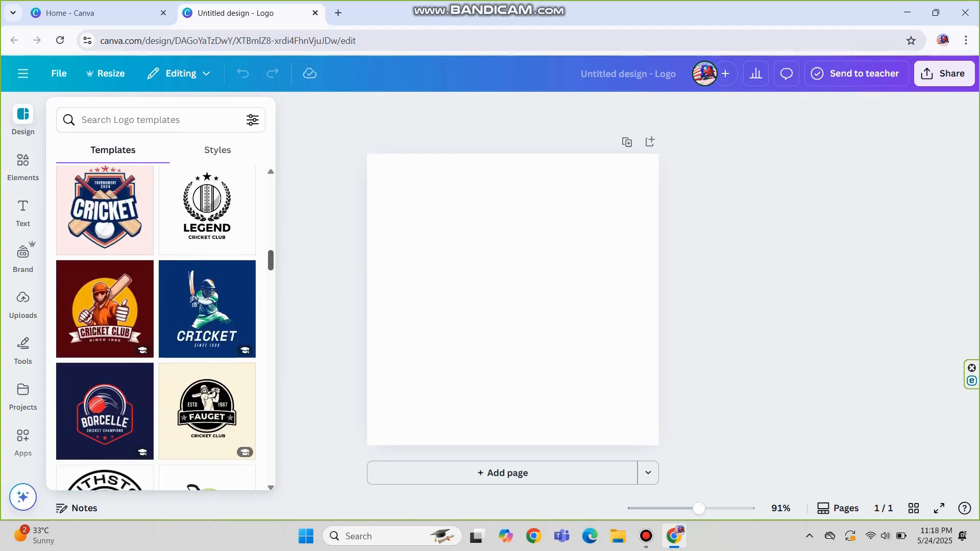
scroll(156, 327, "down", 3)
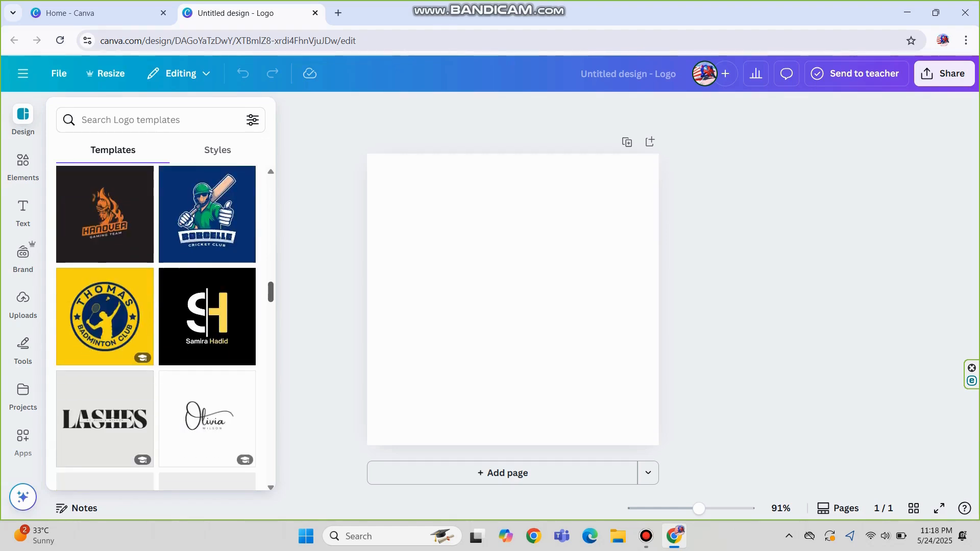
scroll(156, 327, "down", 7)
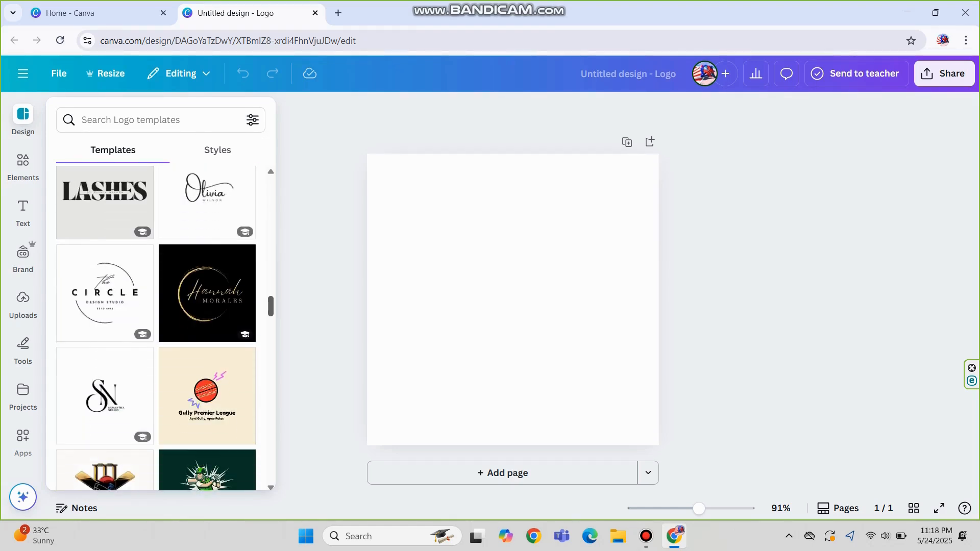
scroll(155, 327, "down", 6)
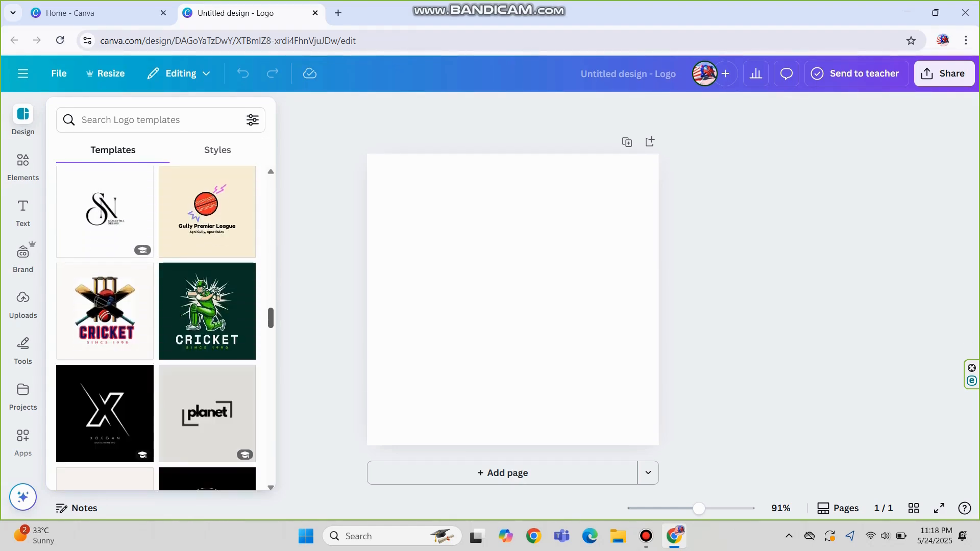
scroll(156, 327, "down", 6)
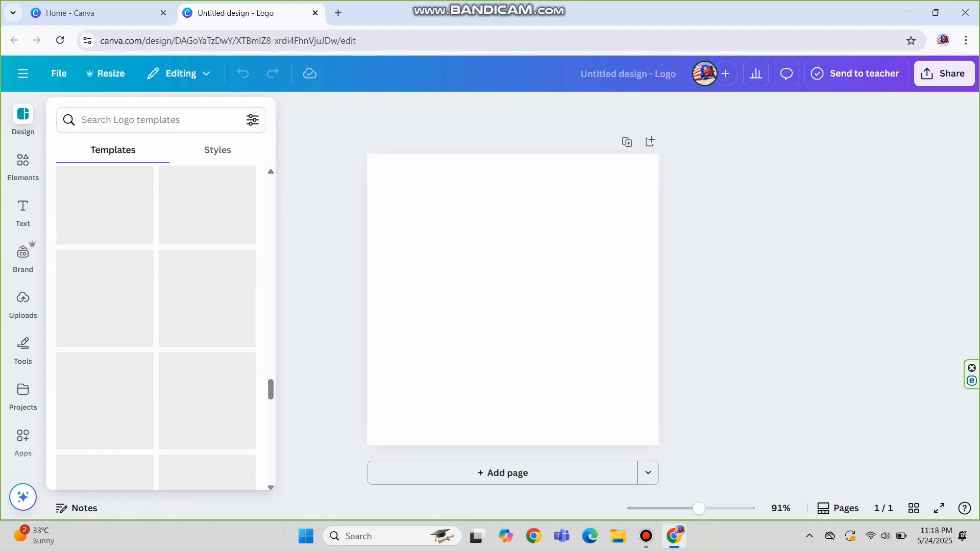
scroll(156, 326, "down", 10)
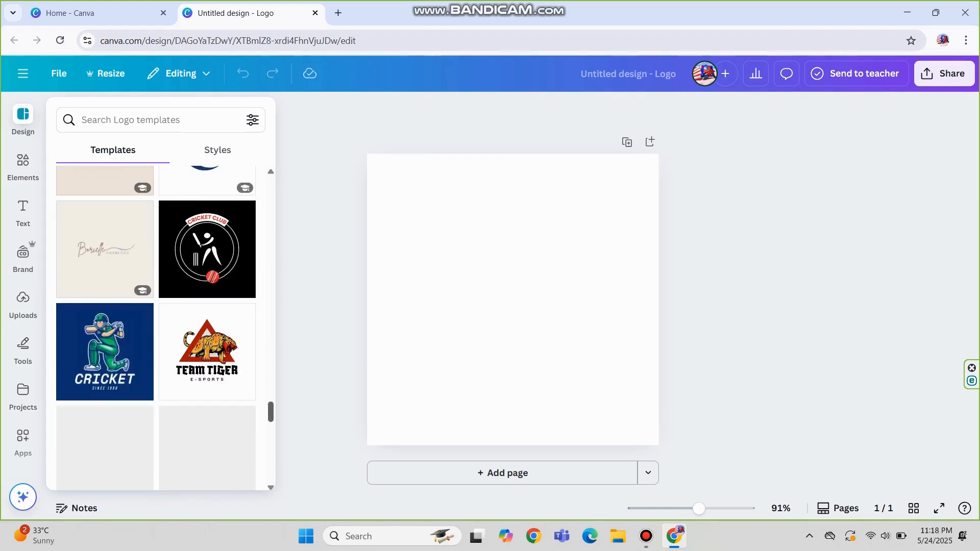
left_click(207, 454)
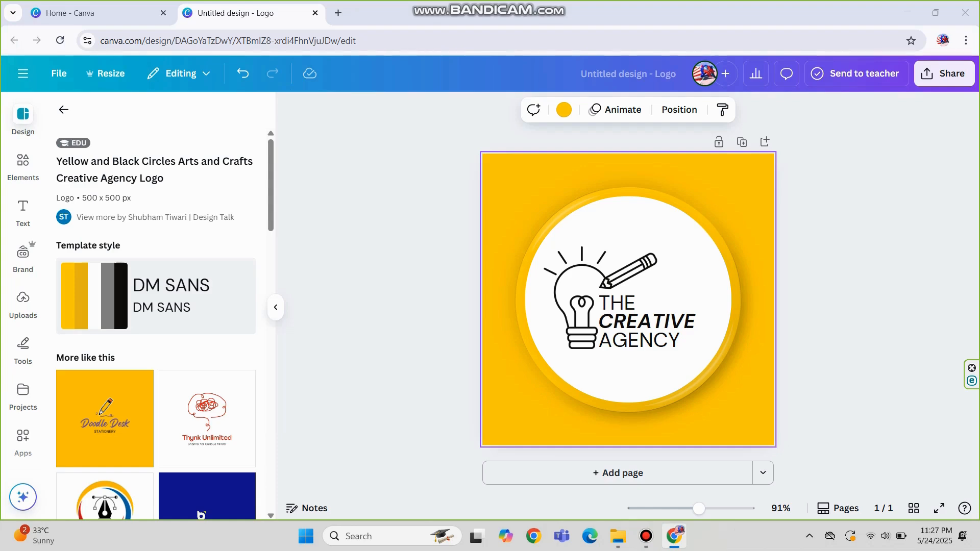
left_click(63, 109)
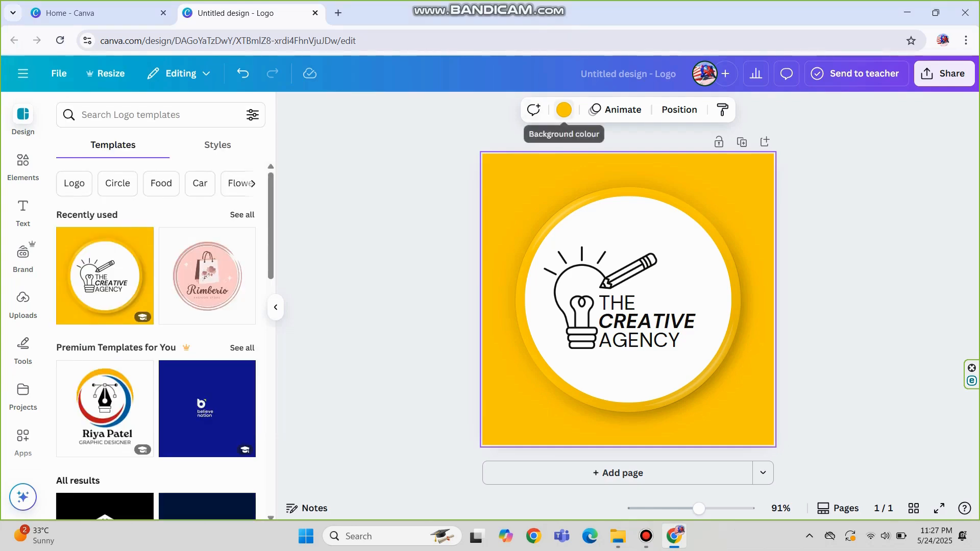
- Try grey and purple shades for the logo's background and settle on solid pink #FF66C4
left_click(563, 110)
left_click(207, 353)
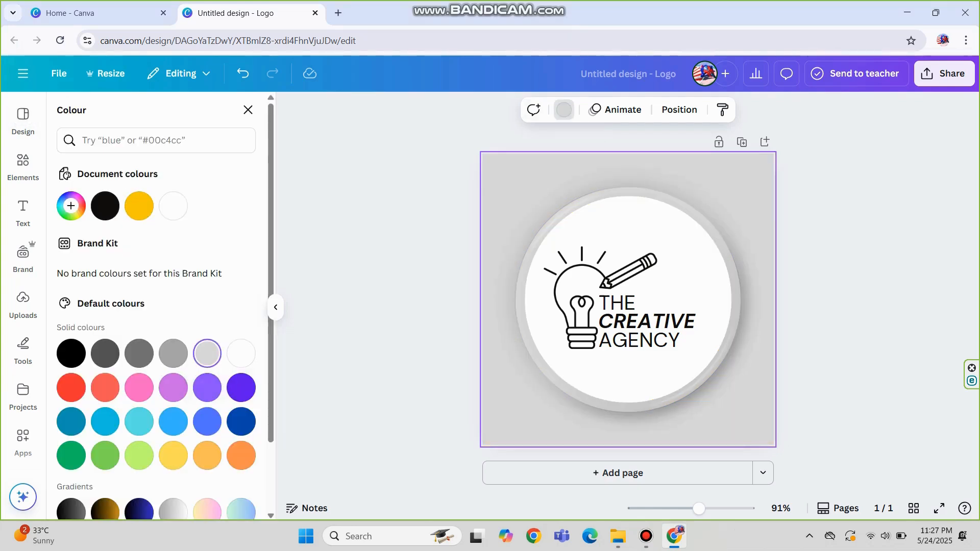
left_click(173, 353)
left_click(207, 388)
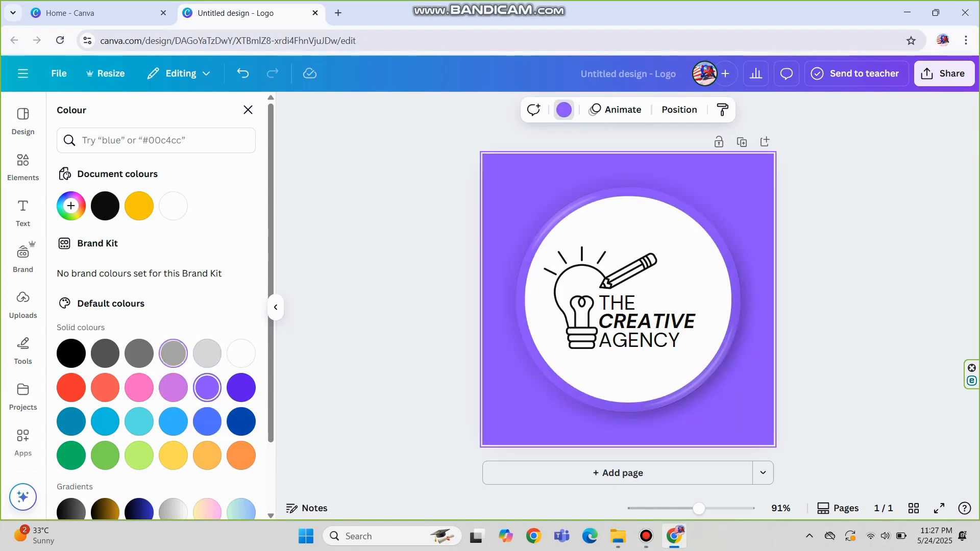
left_click(173, 387)
left_click(138, 387)
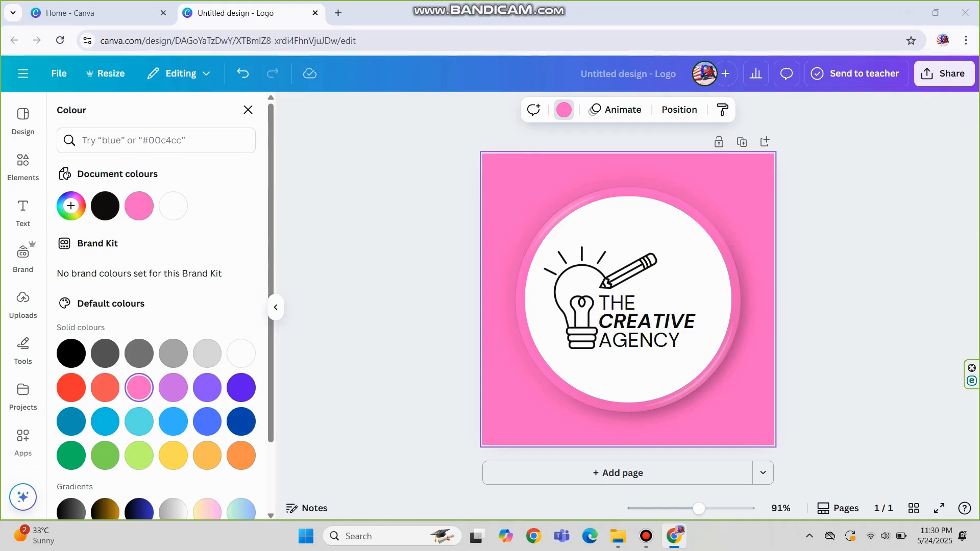
- Turn the pink background into a gradient with light purple #CAAEFF as the second colour
left_click(71, 205)
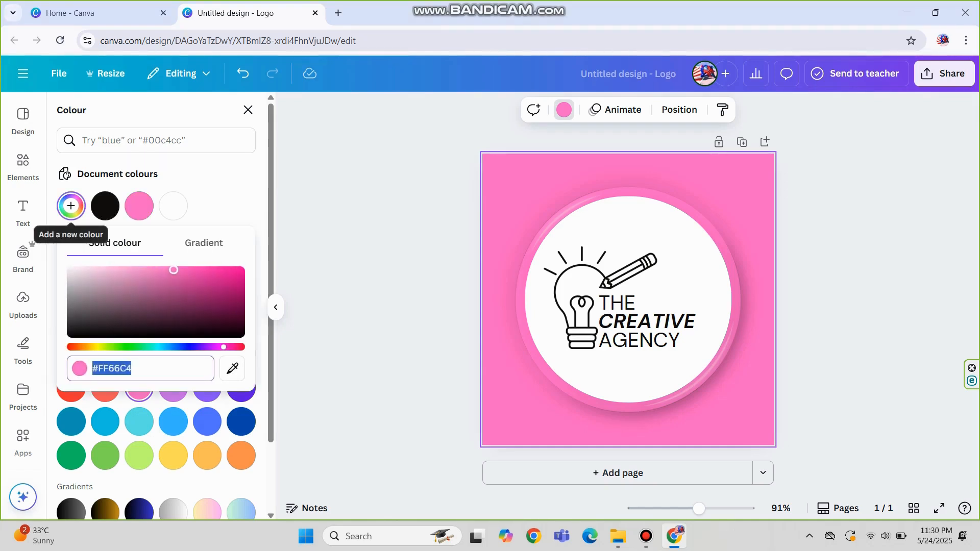
left_click(204, 243)
left_click(110, 301)
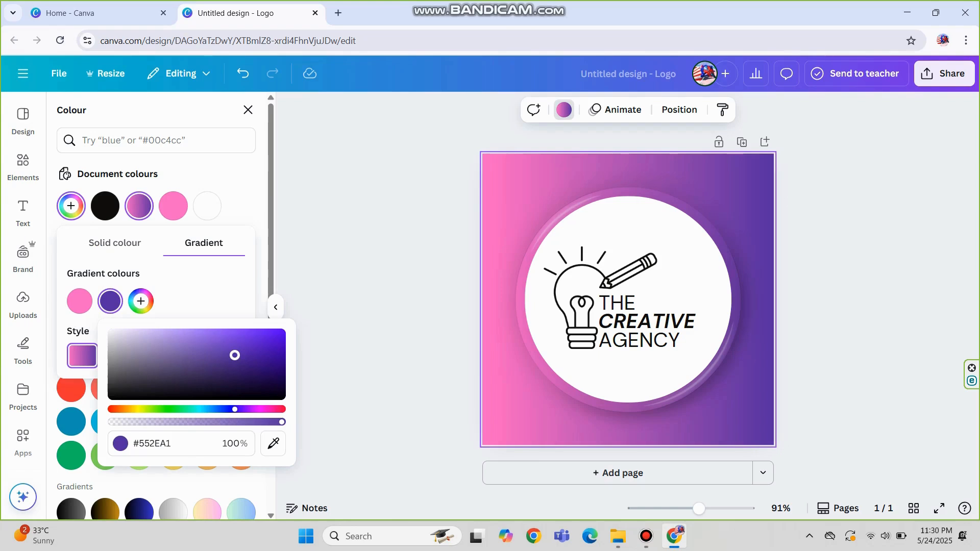
left_click_drag(230, 355, 163, 332)
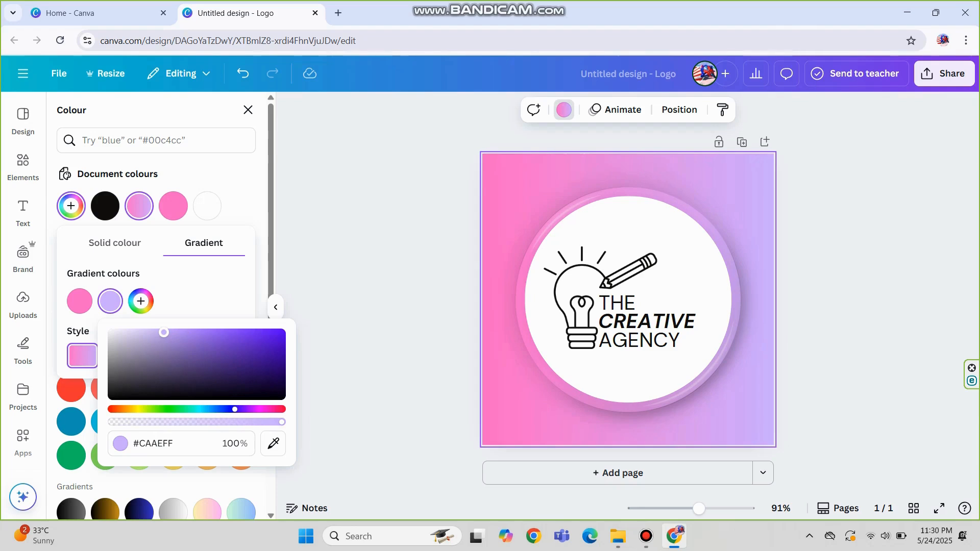
- Adjust the background gradient's first colour to the softer pink #F172C0
left_click(79, 301)
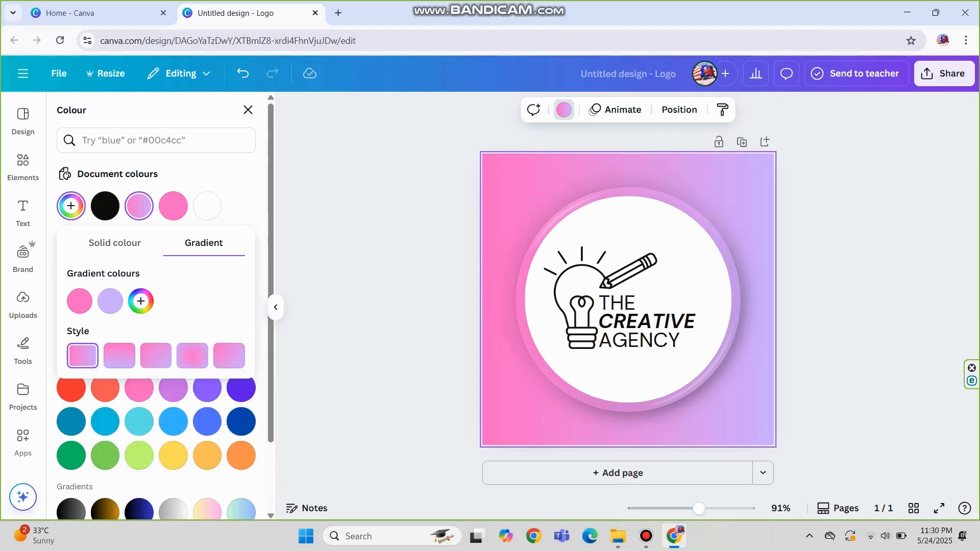
left_click(80, 301)
left_click_drag(184, 333, 166, 332)
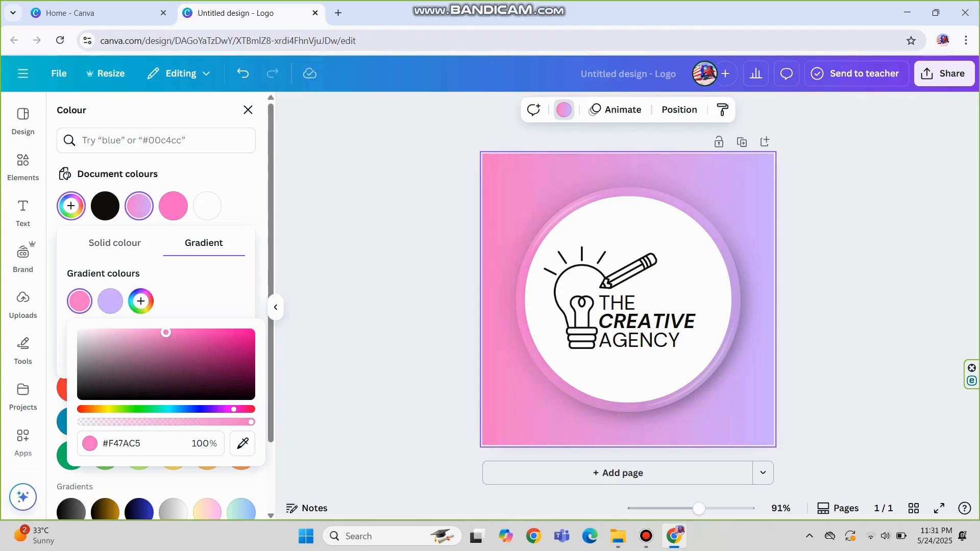
left_click(196, 302)
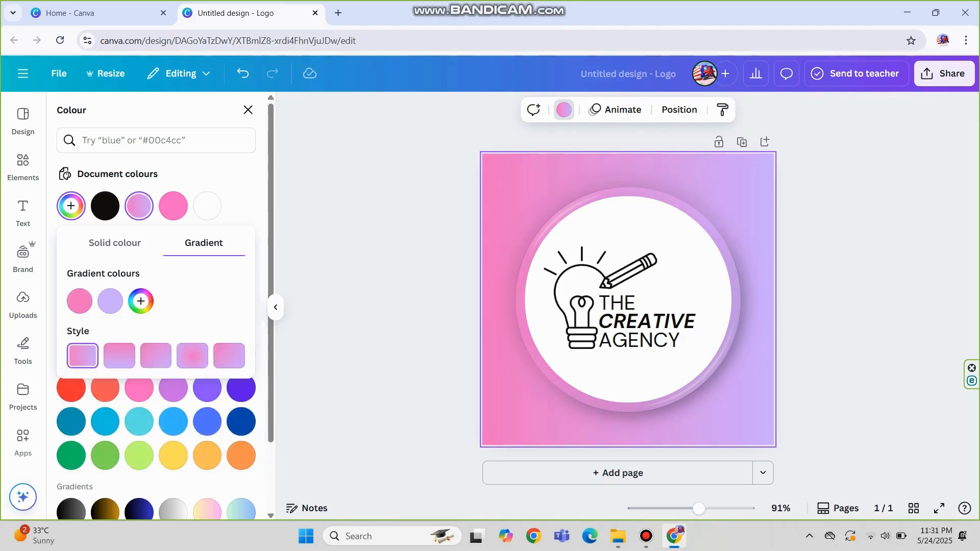
- Try the vertical, circular and diagonal gradient styles on the background and return to the 90° linear style
left_click(155, 355)
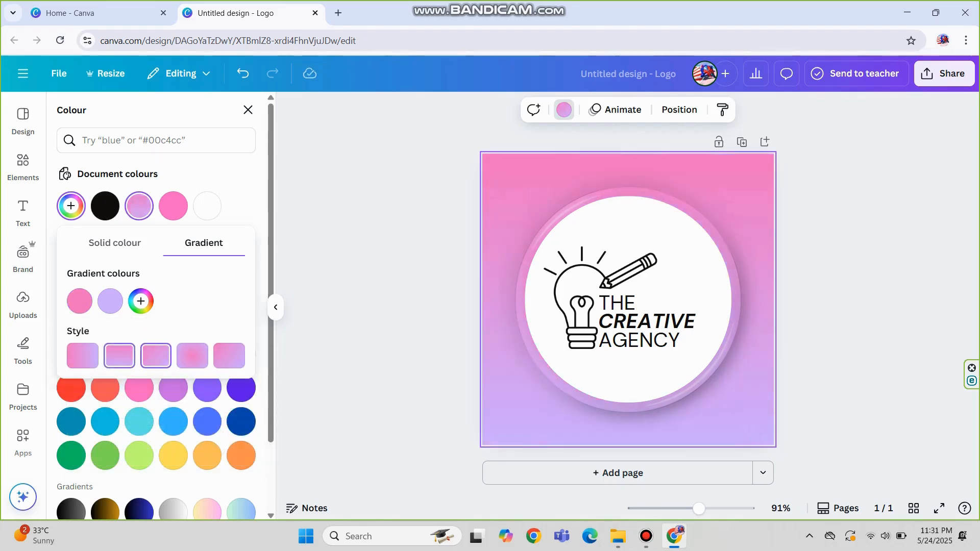
left_click(192, 356)
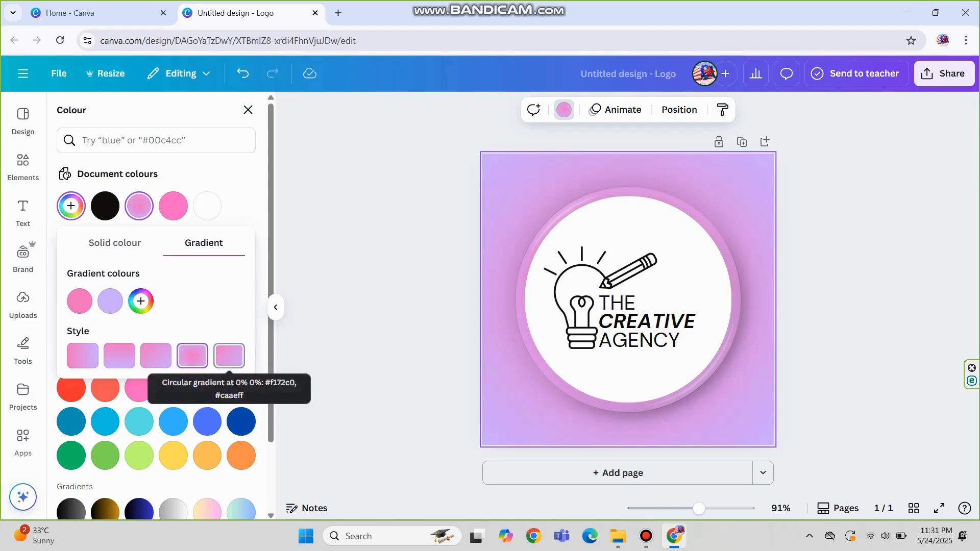
left_click(155, 355)
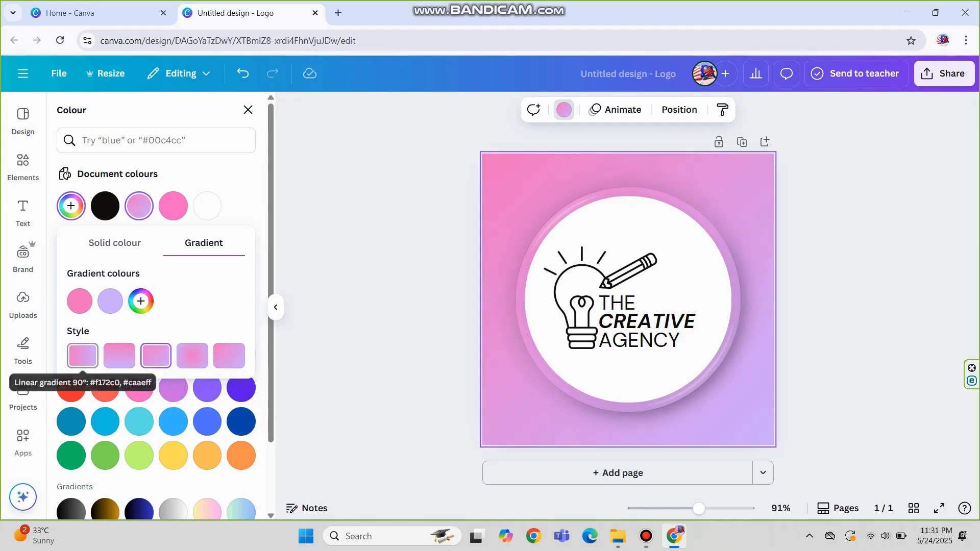
left_click(82, 356)
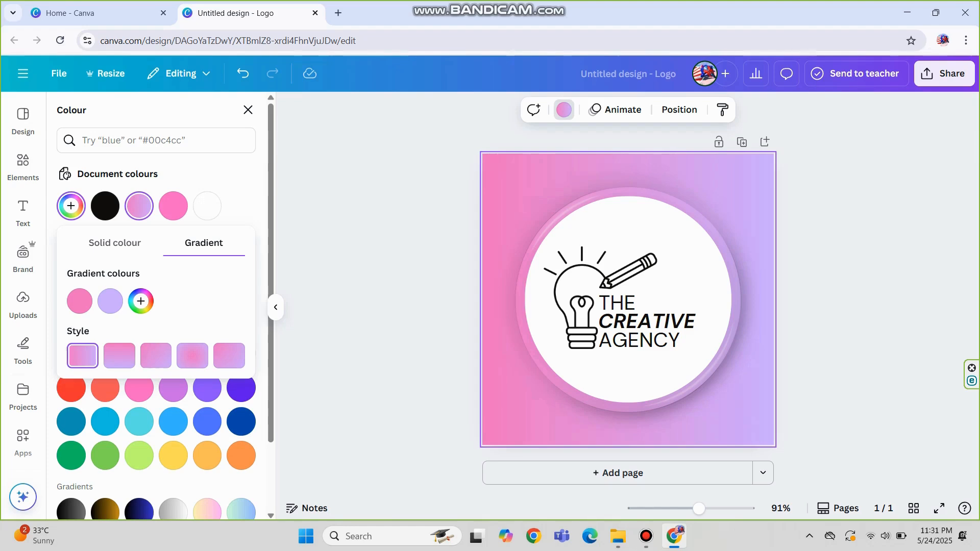
key("Escape")
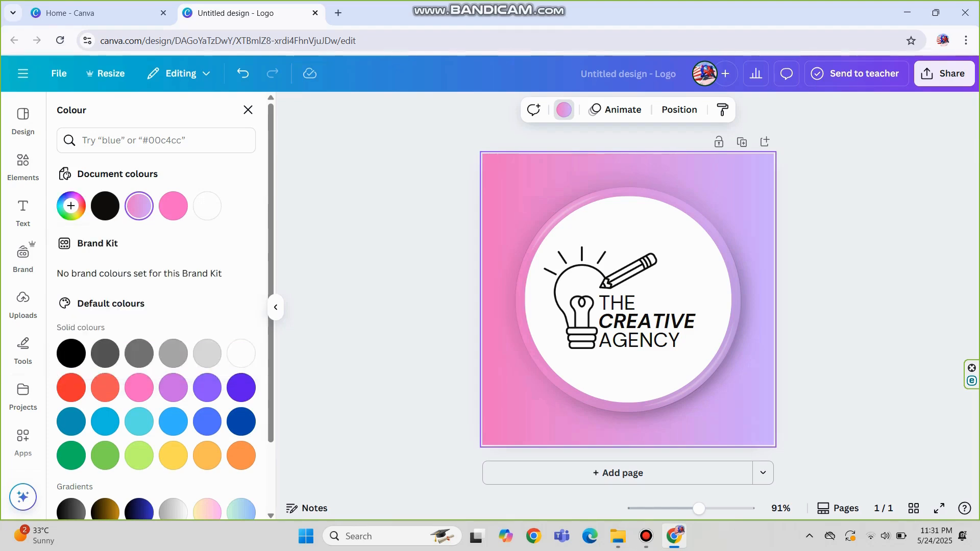
- Replace the word THE in the logo with SKETCH and widen its text box to fit on one line
left_click(655, 321)
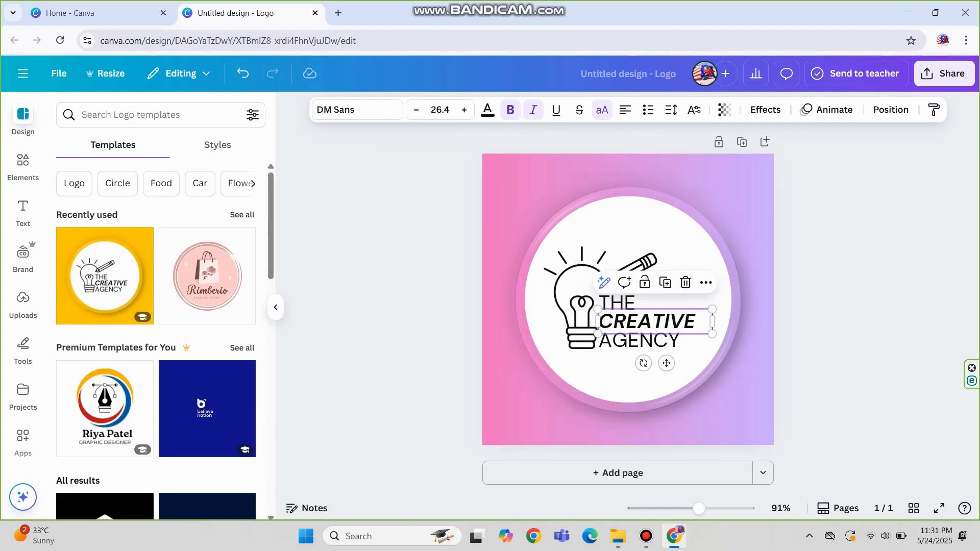
left_click(617, 304)
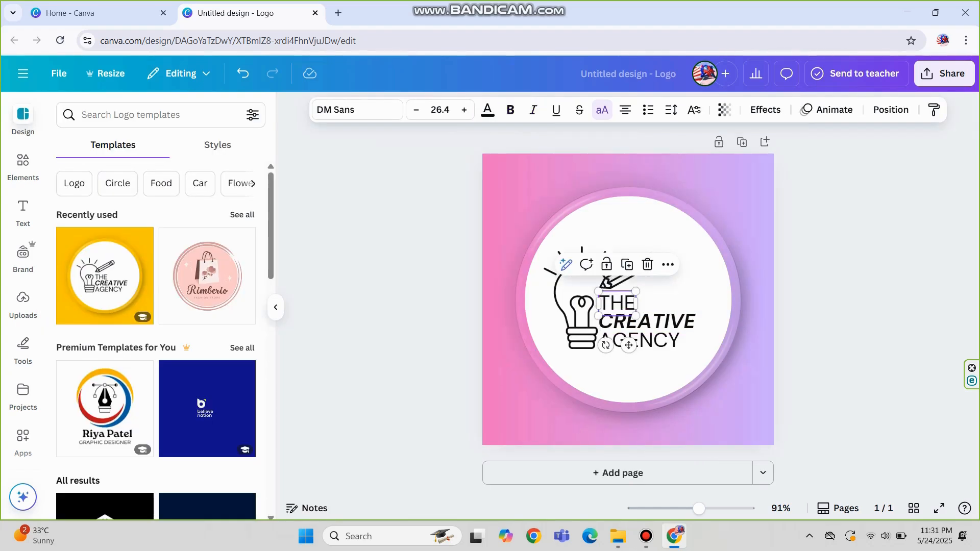
double_click(617, 303)
key("BackSpace")
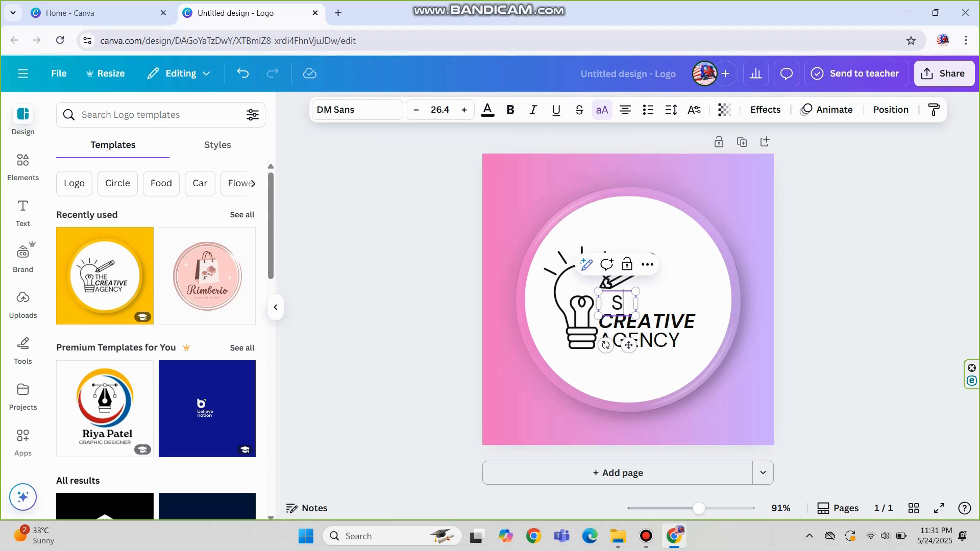
type("SKETCH")
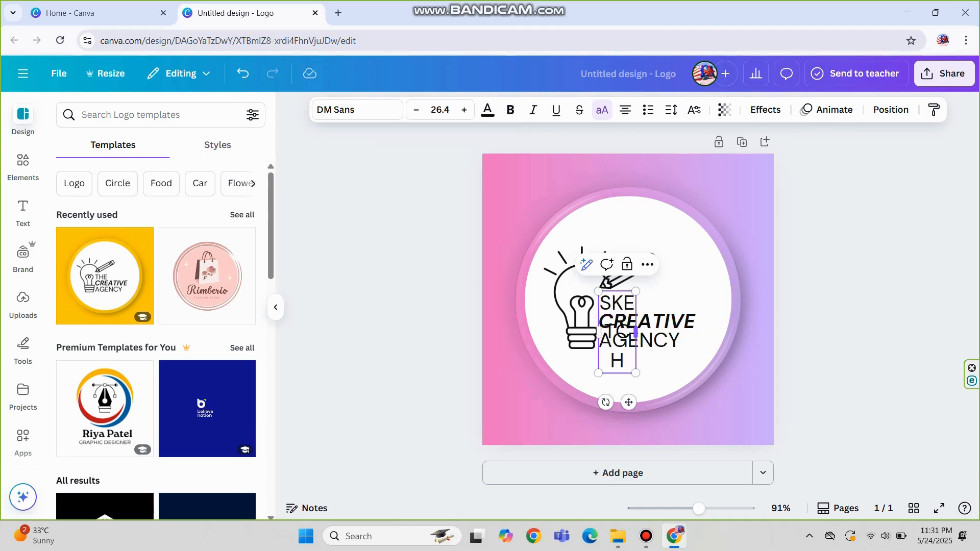
mouse_move(636, 334)
left_mouse_down()
mouse_move(665, 334)
mouse_move(679, 306)
left_mouse_up()
- Replace the word CREATIVE with AND, and the word AGENCY with COLOUR
double_click(646, 322)
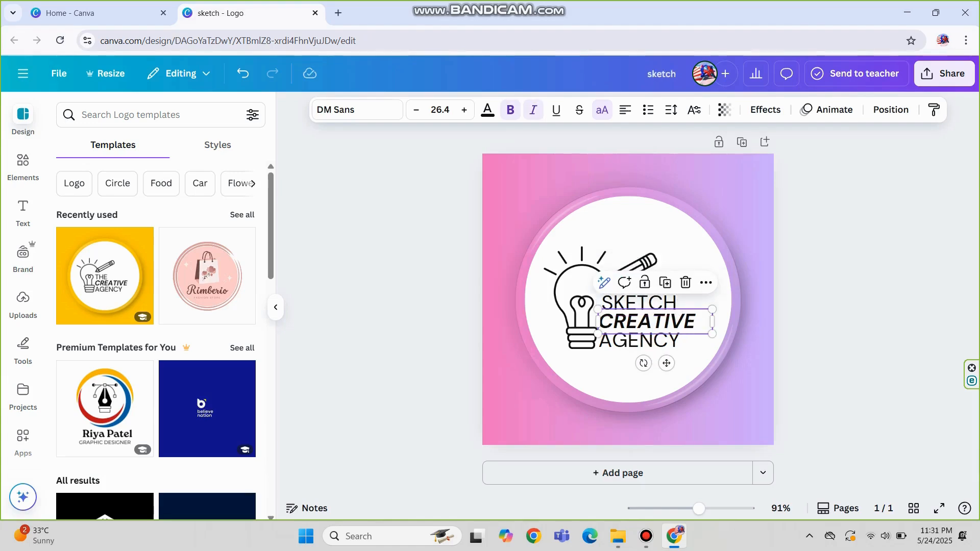
key("BackSpace")
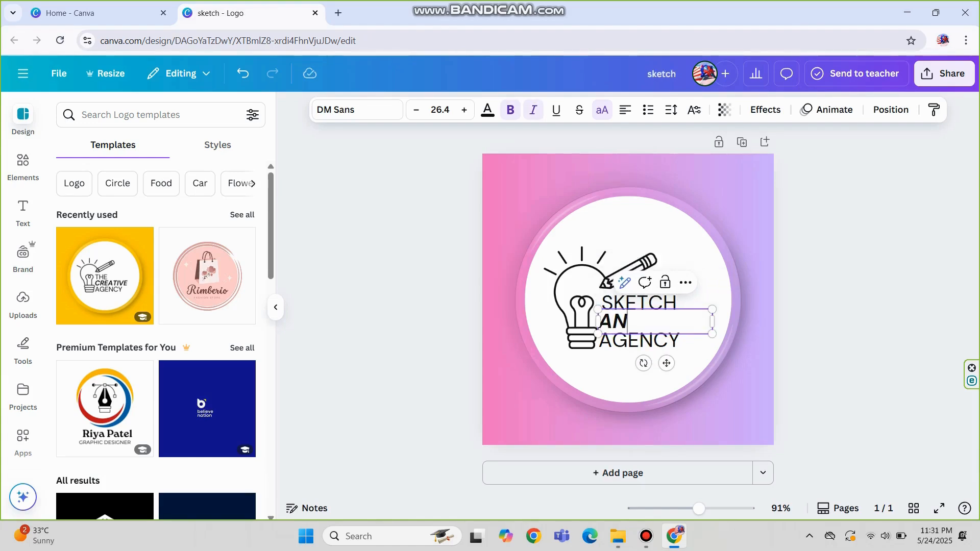
double_click(639, 341)
type("C")
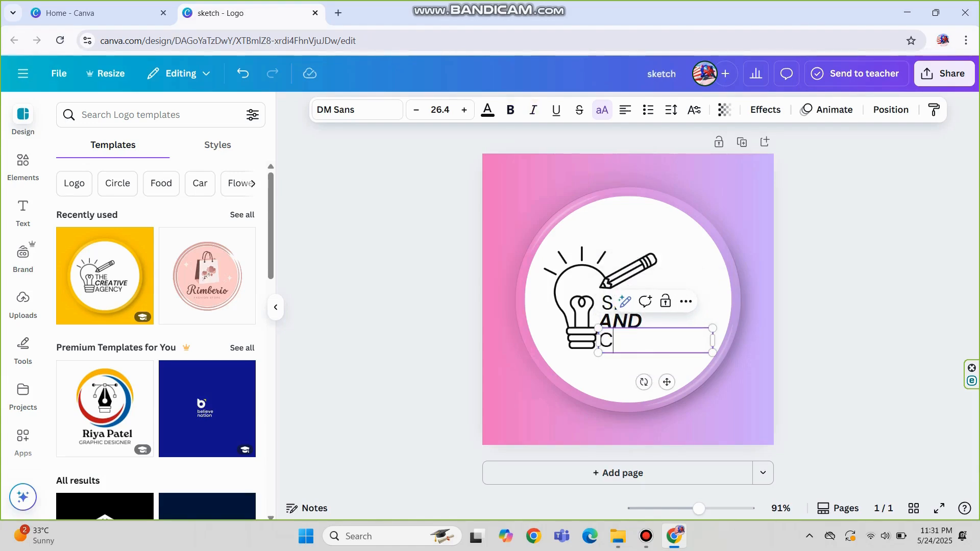
type("OLOUR")
key("Return")
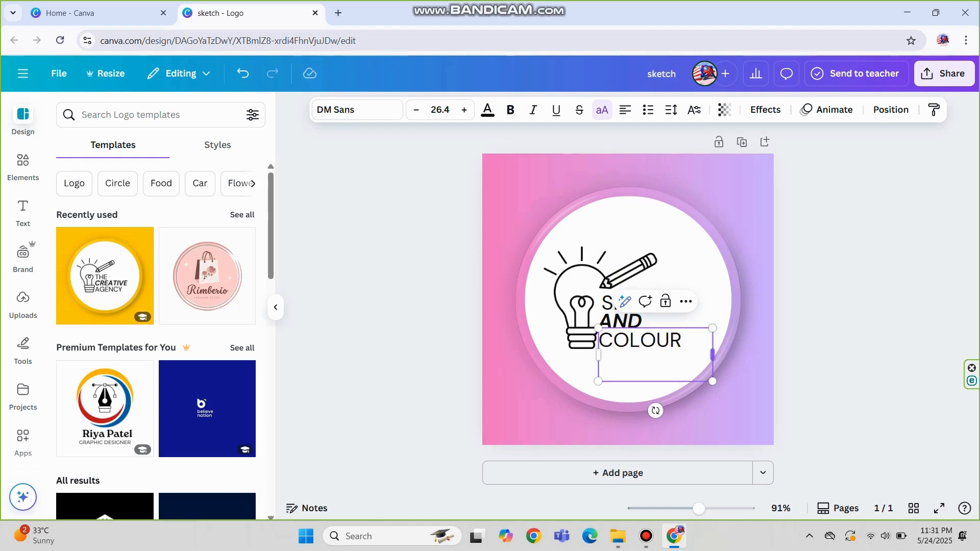
key("BackSpace")
left_click(622, 378)
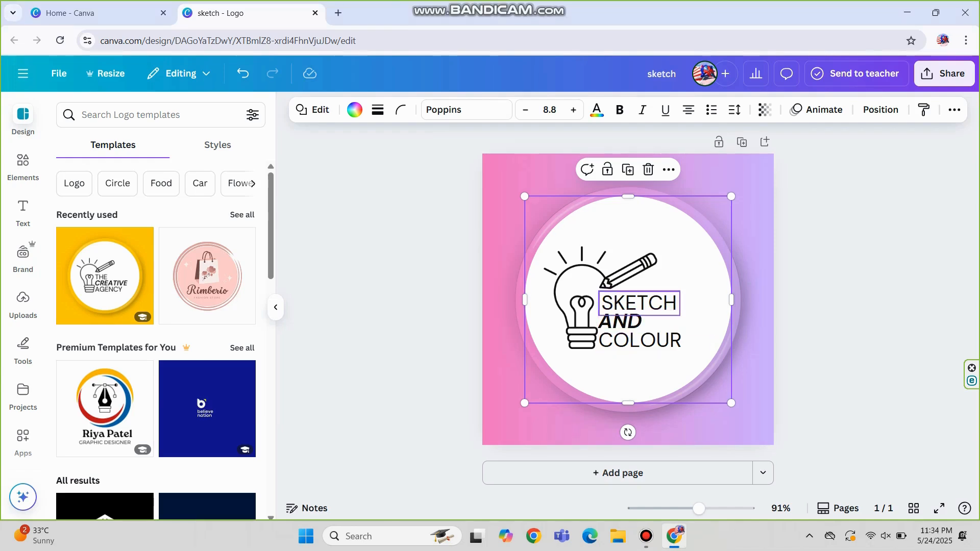
- Make the words SKETCH and COLOUR bold and remove the bold formatting from AND
left_click(639, 304)
left_click(511, 109)
left_click(664, 341)
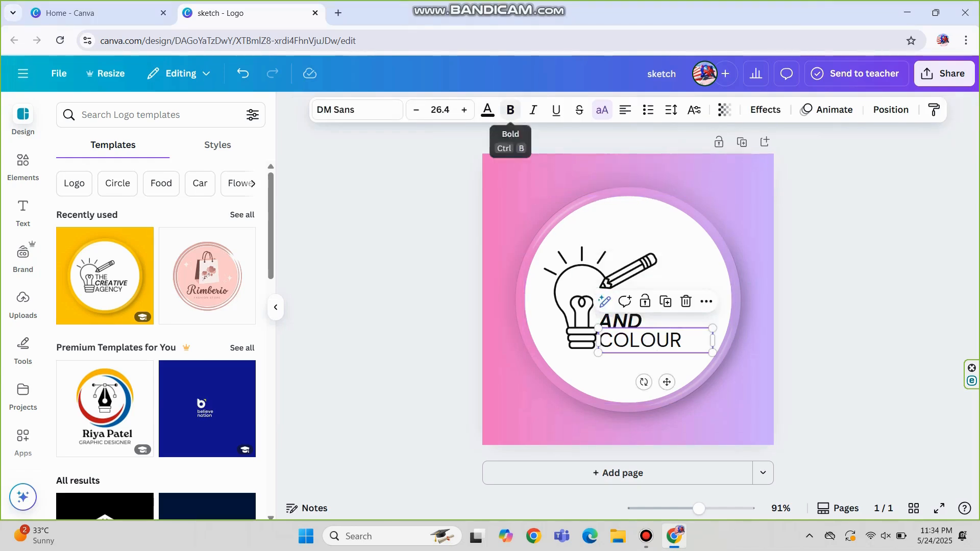
left_click(510, 110)
left_click(633, 321)
left_click(511, 109)
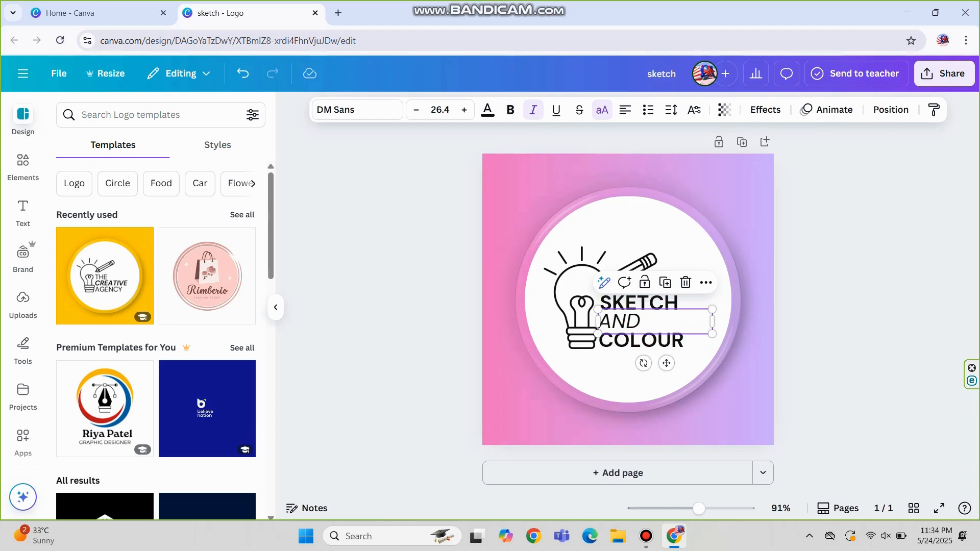
- Try the fonts Helvetica World, Great Vibes and Gagalin on the word SKETCH
left_click(639, 303)
left_click(358, 109)
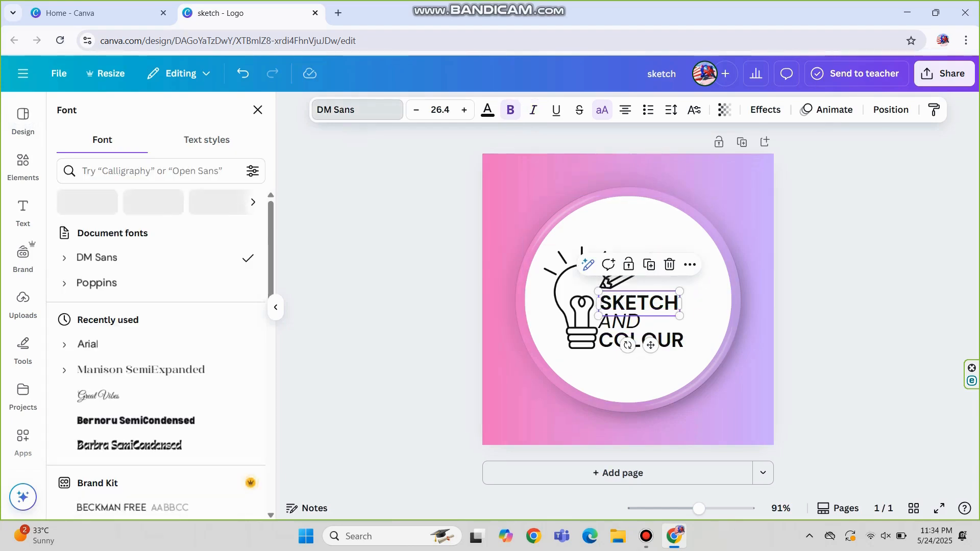
scroll(153, 306, "down", 2)
left_click(112, 265)
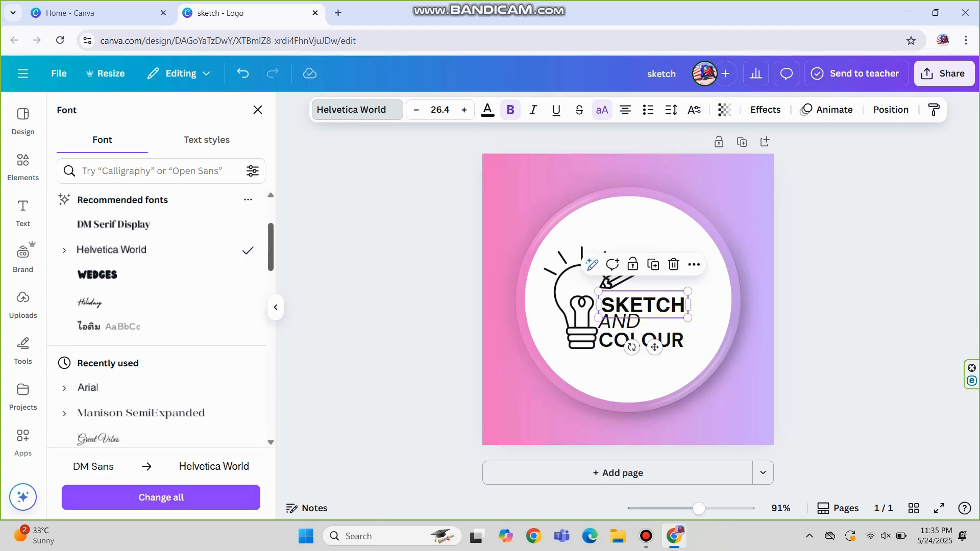
scroll(153, 260, "down", 6)
left_click(98, 256)
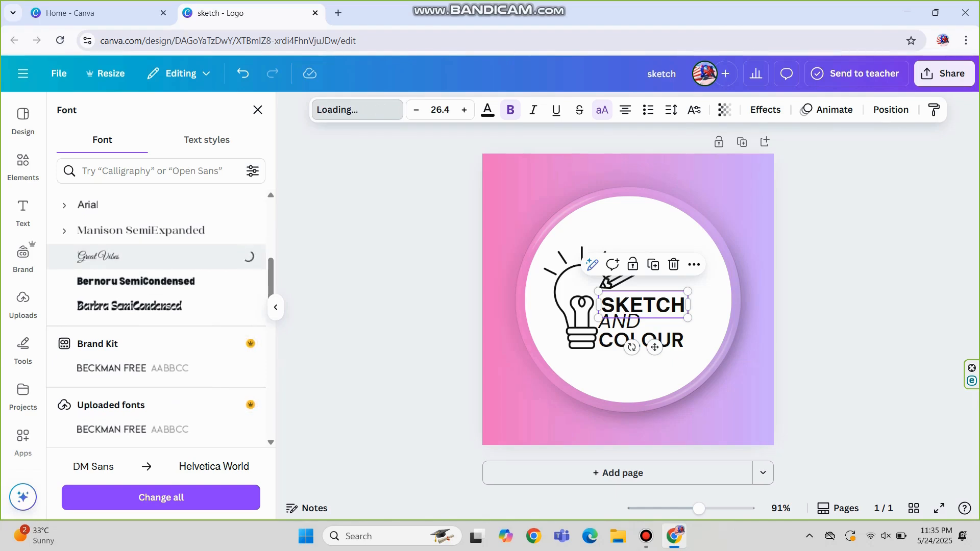
scroll(154, 281, "down", 1)
scroll(158, 317, "down", 10)
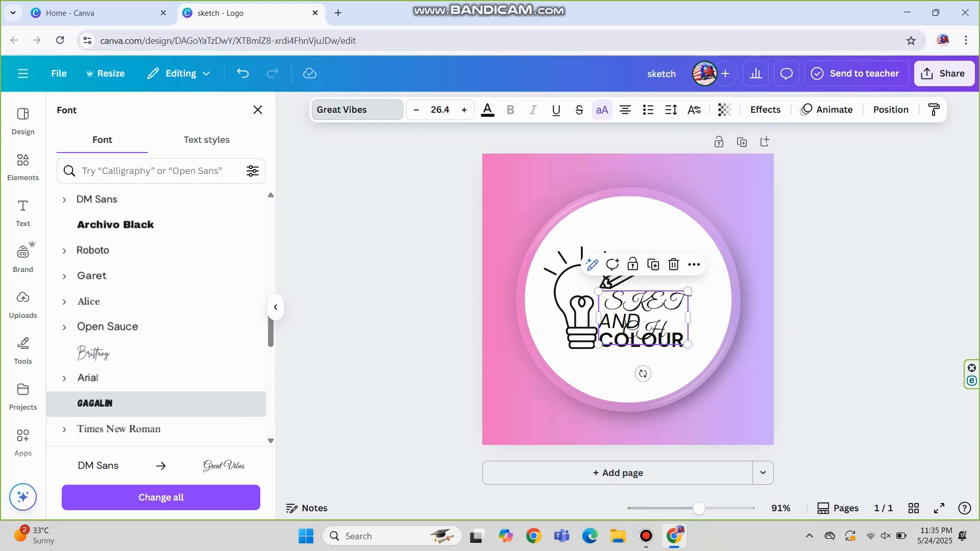
left_click(95, 404)
scroll(153, 317, "down", 15)
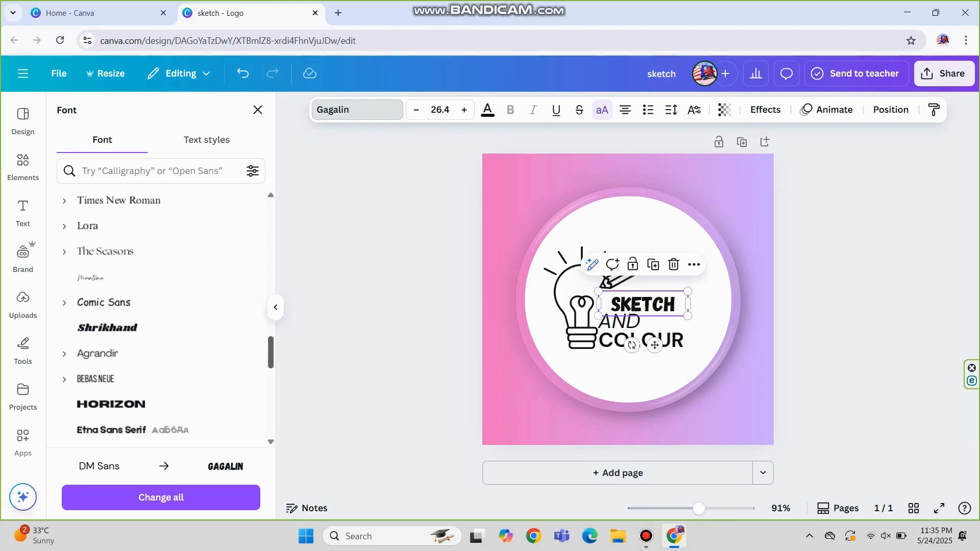
- Set the word SKETCH in the XB Niloofar font and apply that font to all text in the design
scroll(153, 317, "down", 3)
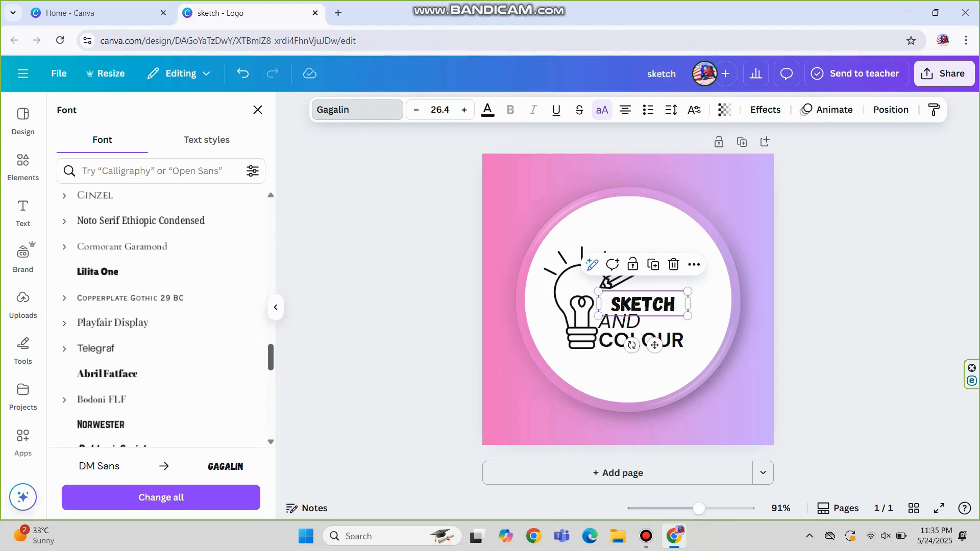
left_click(127, 435)
scroll(153, 362, "down", 4)
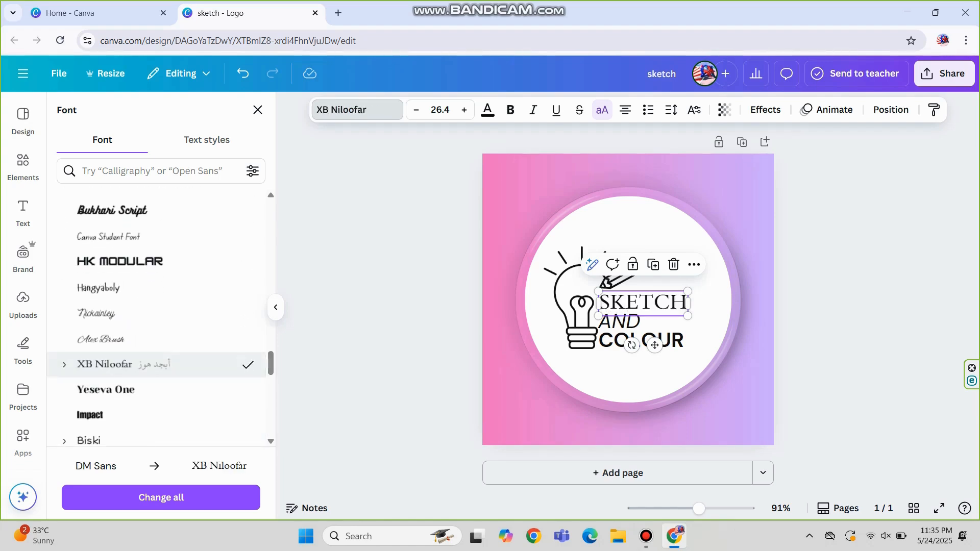
left_click(161, 498)
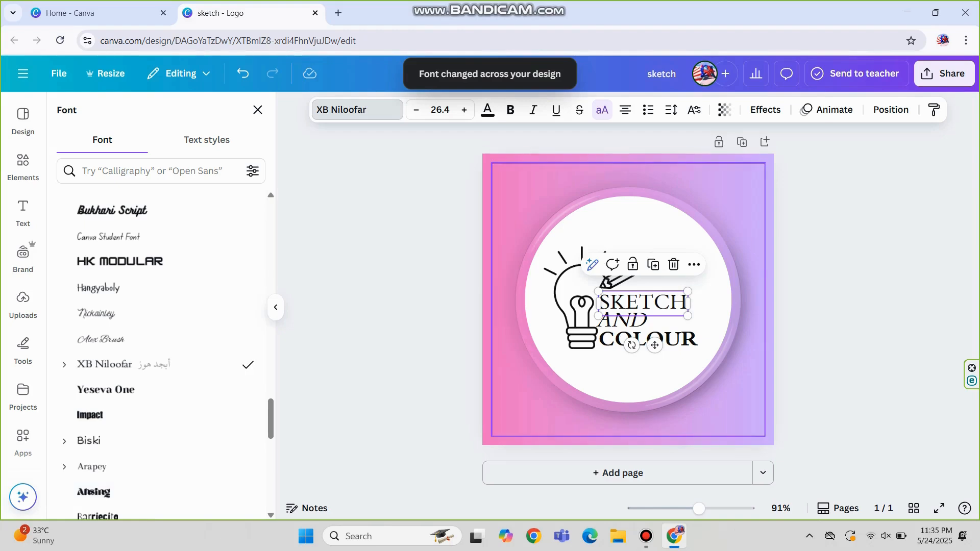
- Make the word SKETCH bold in the new font and widen its text box slightly
left_click(632, 322)
left_click(640, 303)
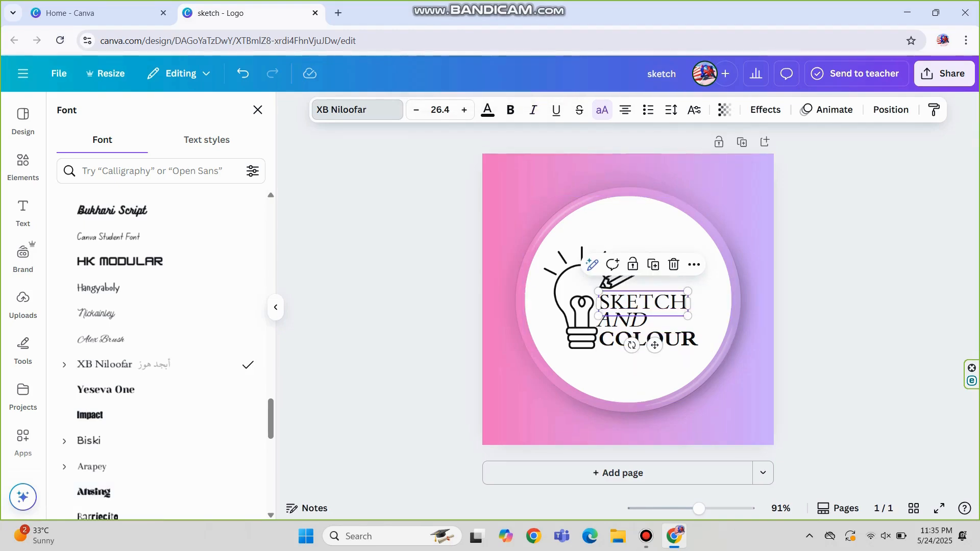
left_click(510, 109)
left_click_drag(689, 318, 694, 318)
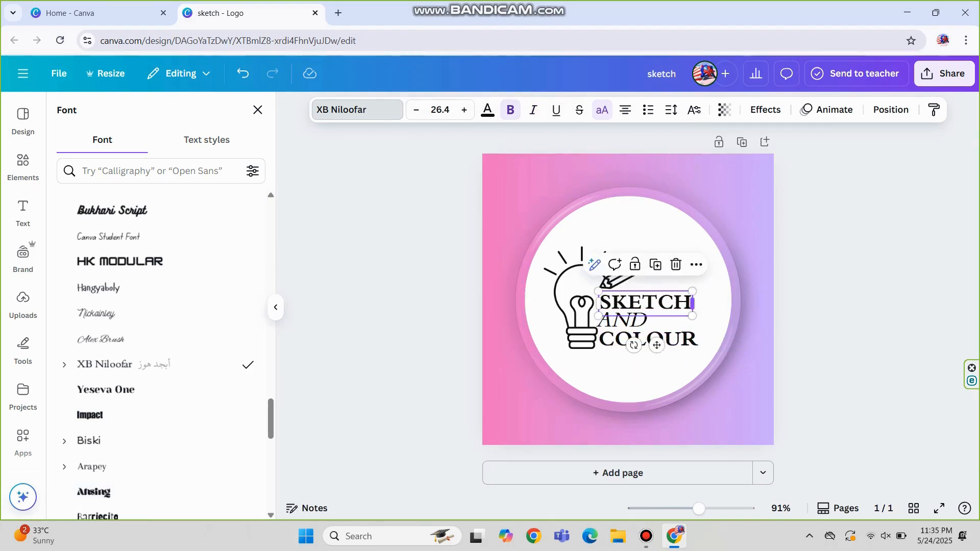
- Recolour the light bulb and pencil graphic from the default solid colours to light grey
left_click(653, 343)
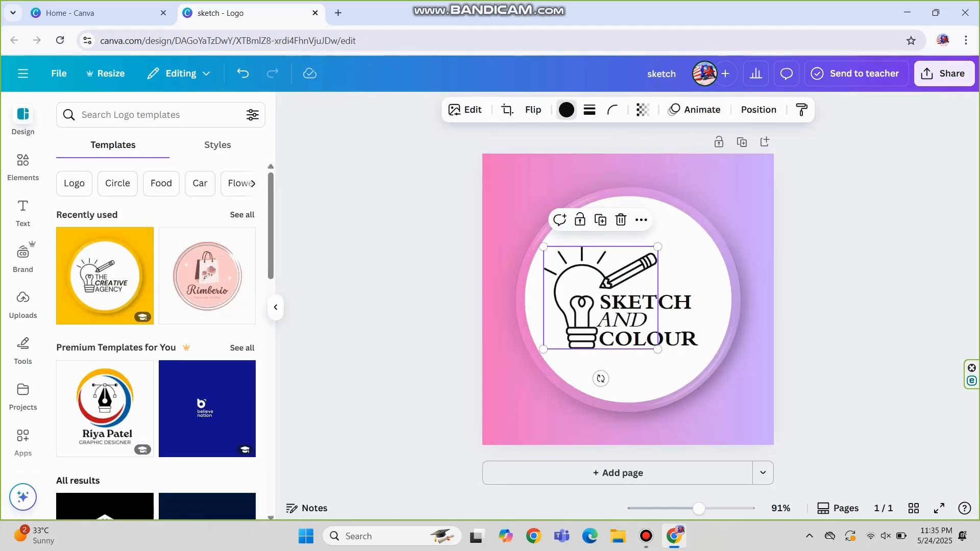
left_click(566, 110)
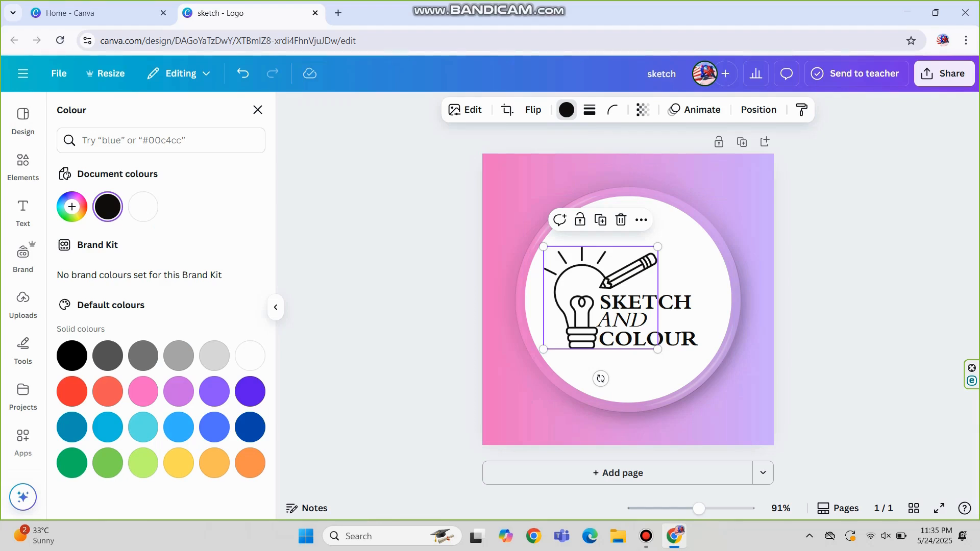
left_click(215, 356)
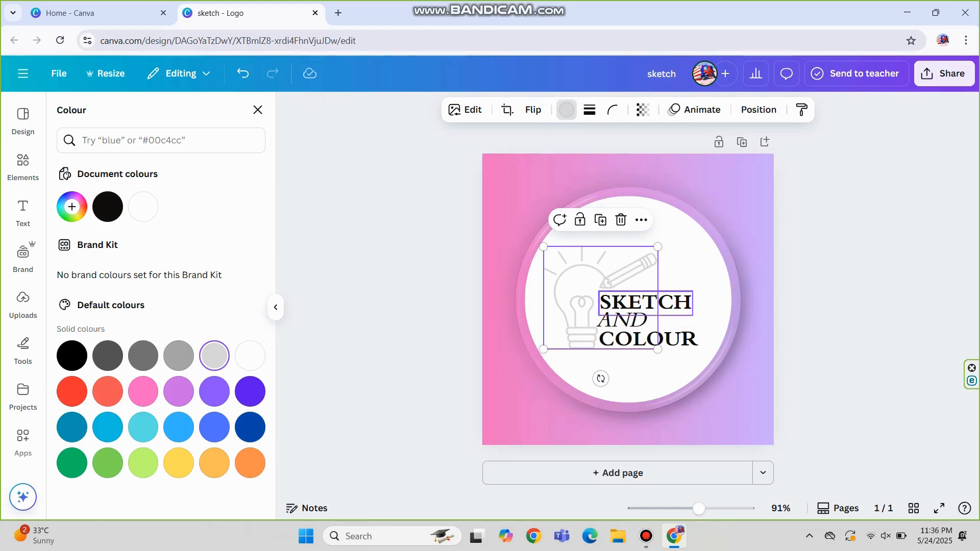
- Try purple, pink and darker greys on the SKETCH, AND and COLOUR lines together, settling on light grey
left_click(646, 306)
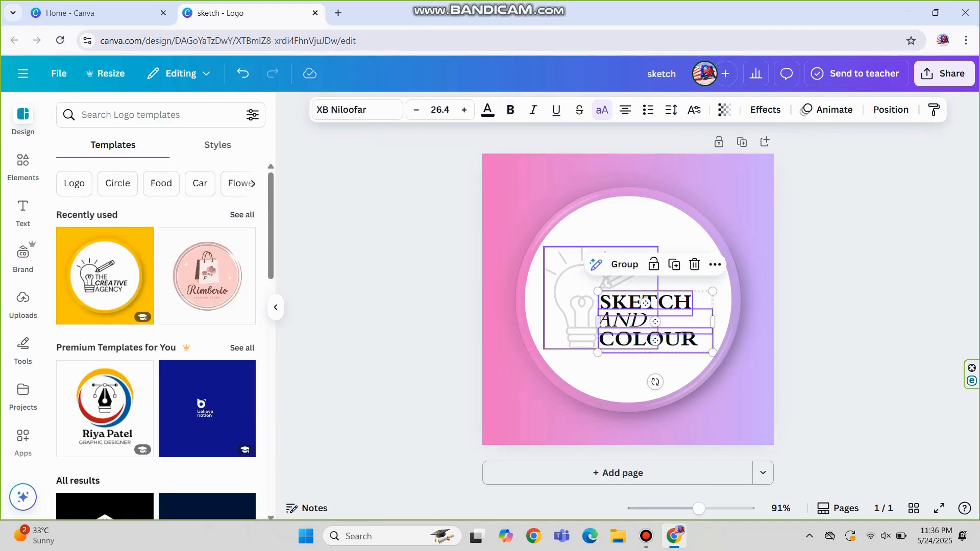
left_click(487, 110)
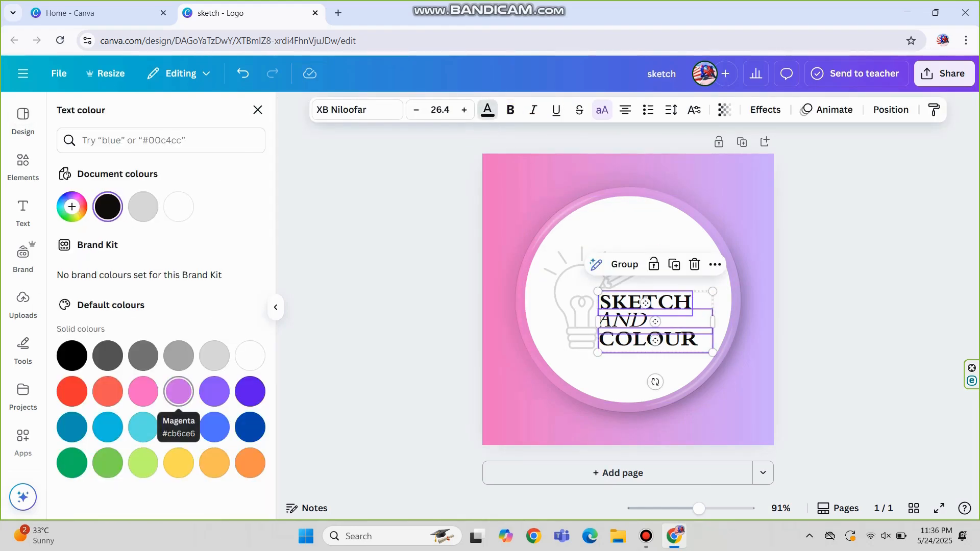
left_click(214, 392)
left_click(143, 392)
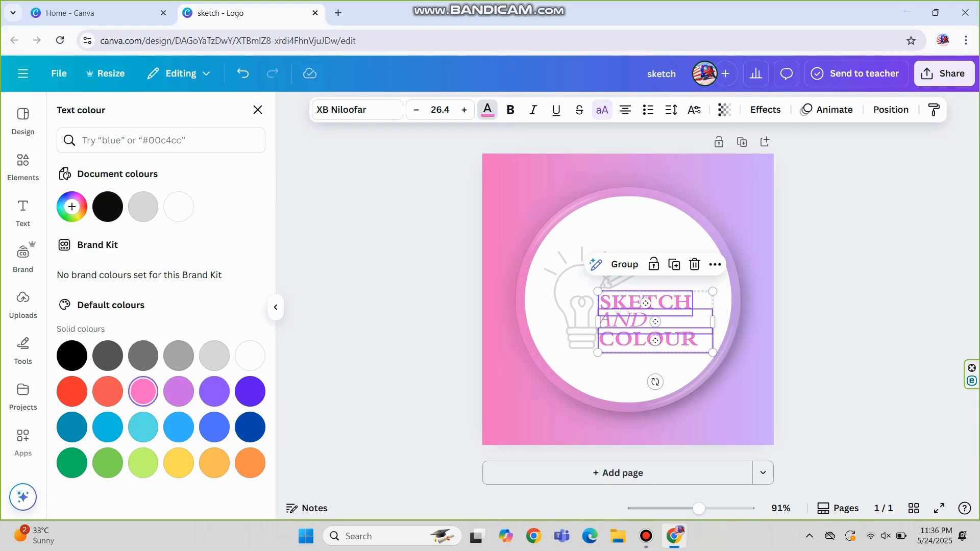
left_click(143, 356)
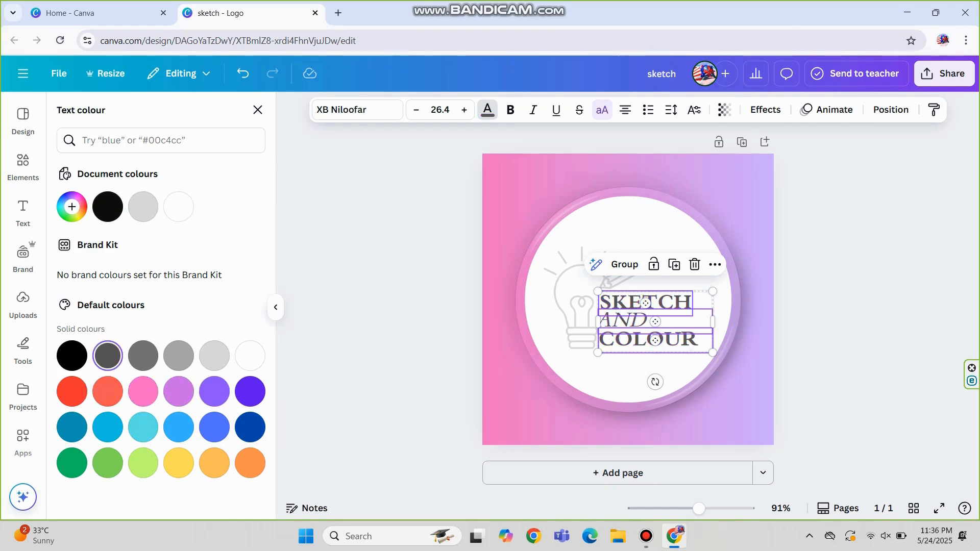
left_click(179, 355)
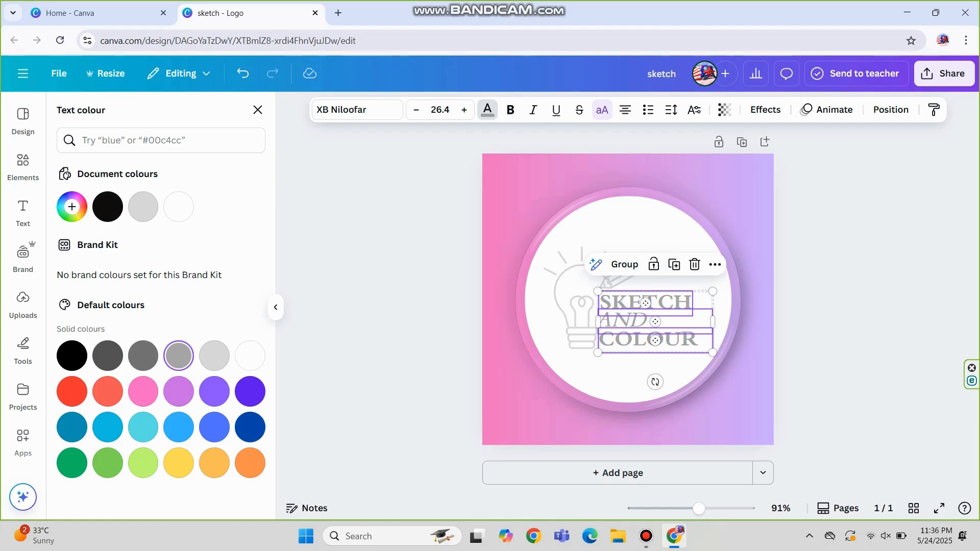
left_click(214, 356)
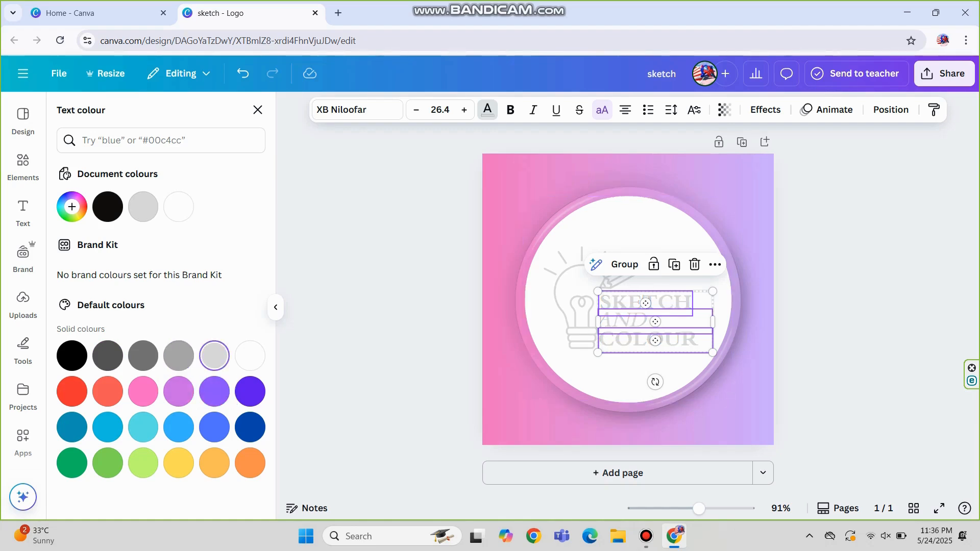
- Group the three text lines and make a slightly offset duplicate of the group coloured black
left_click(624, 264)
left_click(692, 268)
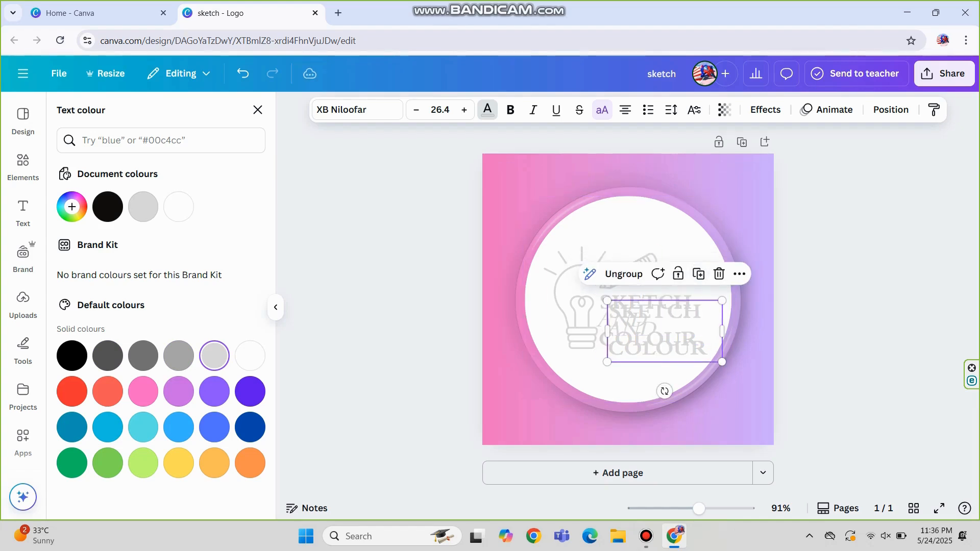
left_click(107, 206)
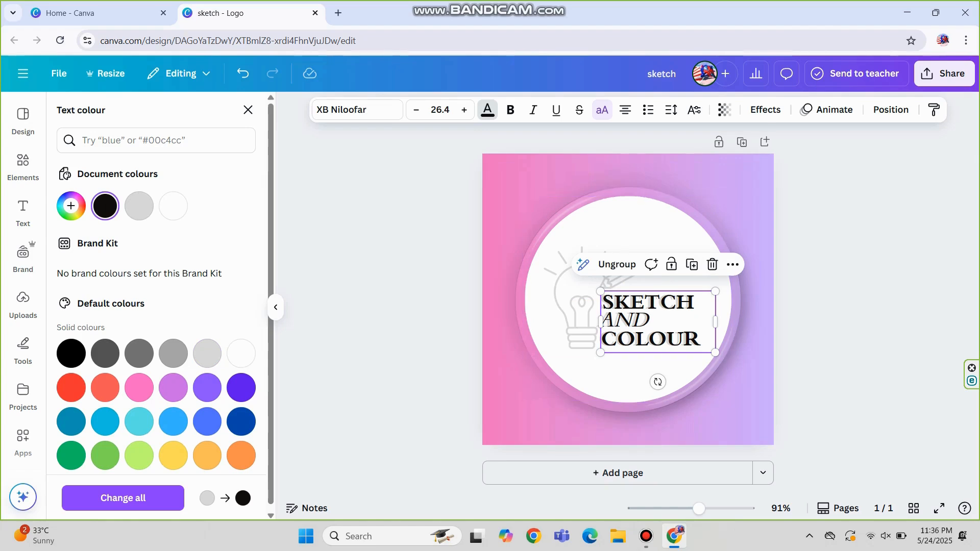
- Try sending the black text group one layer backward behind the light grey group
left_click(732, 265)
mouse_move(765, 434)
left_click(591, 435)
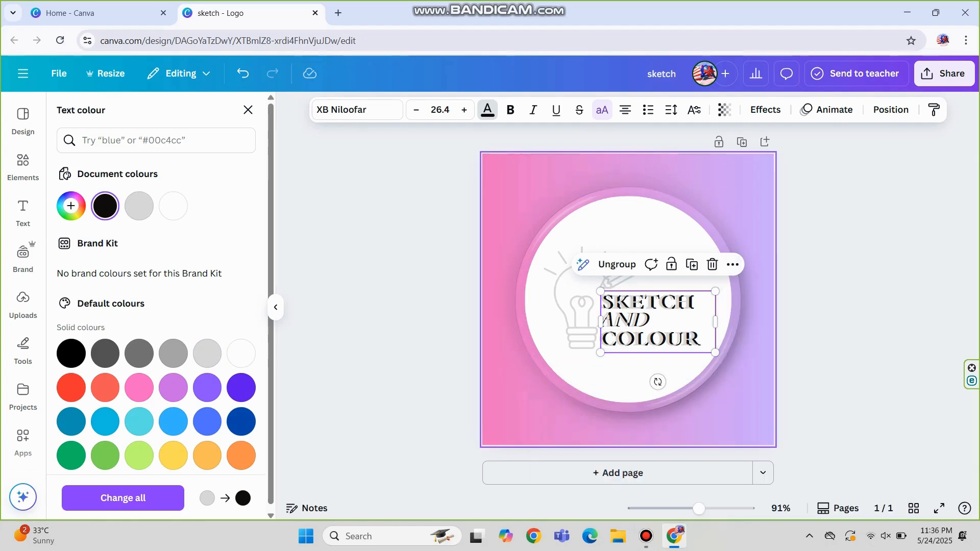
left_click_drag(648, 321, 647, 322)
left_click(644, 321)
left_click(741, 398)
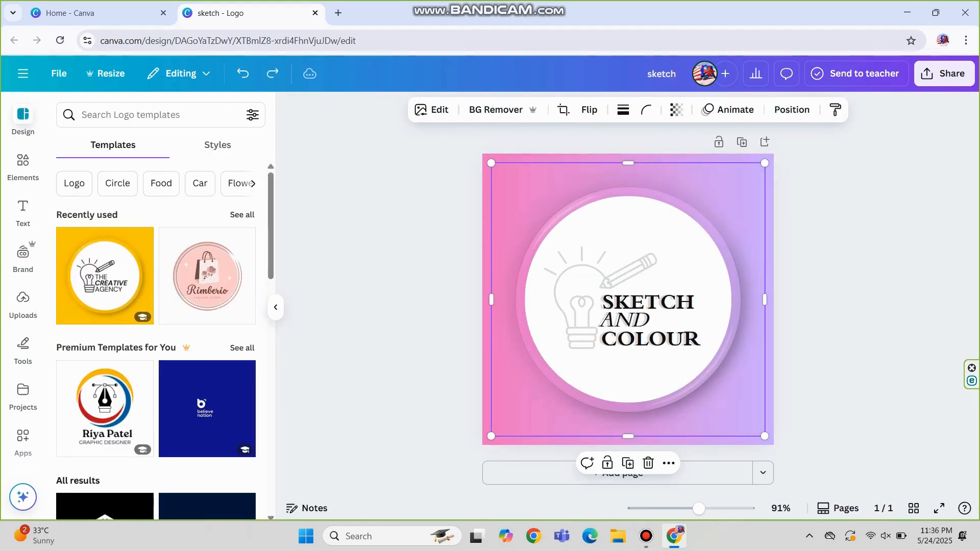
- Show the design's layers, select the light grey text group beneath the black one, and colour it a darker grey
left_click(650, 322)
left_click_drag(650, 322, 651, 322)
left_click(733, 265)
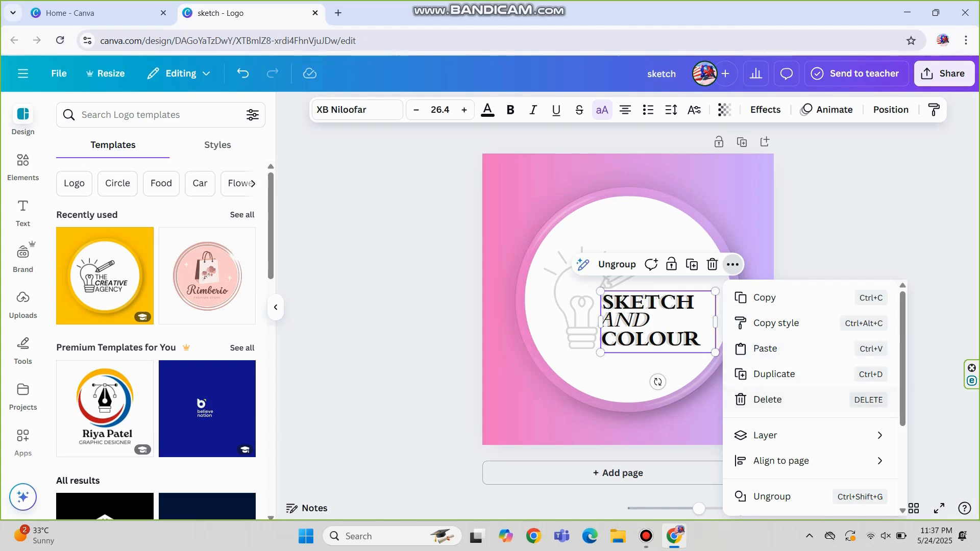
mouse_move(765, 435)
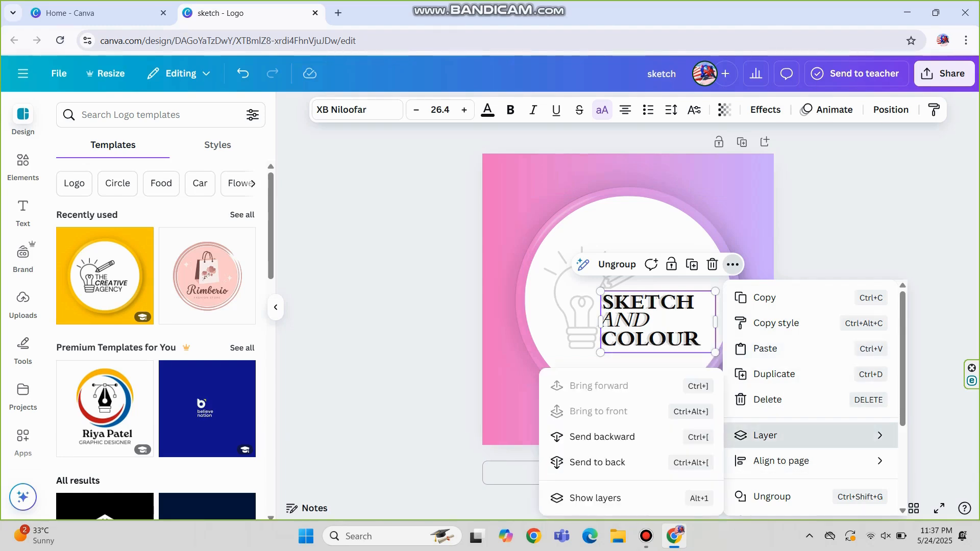
left_click(595, 498)
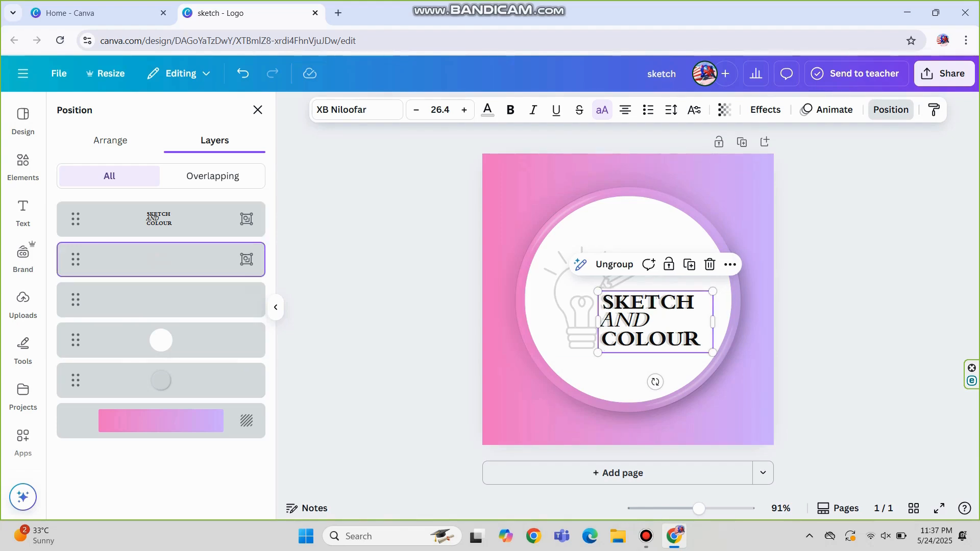
left_click(488, 110)
left_click(179, 356)
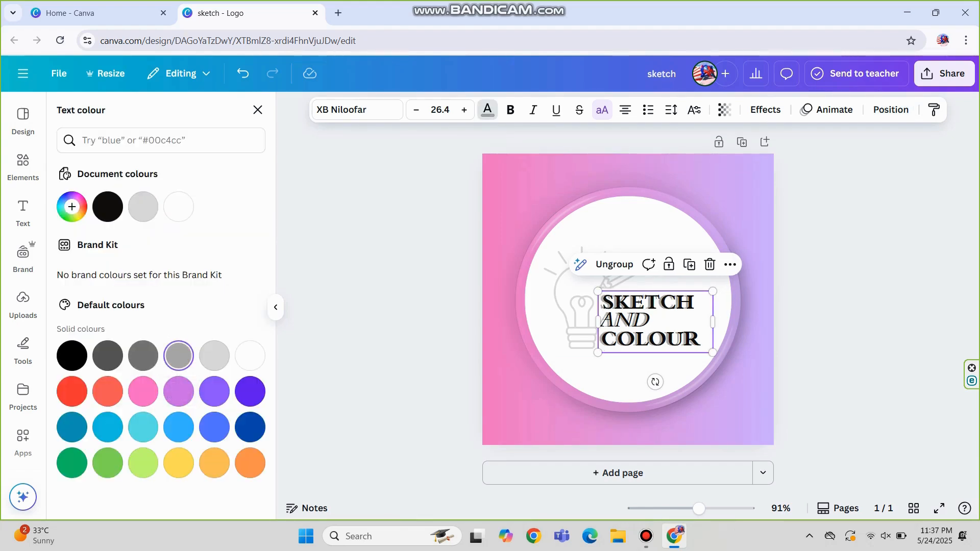
left_click(575, 302)
left_click(621, 220)
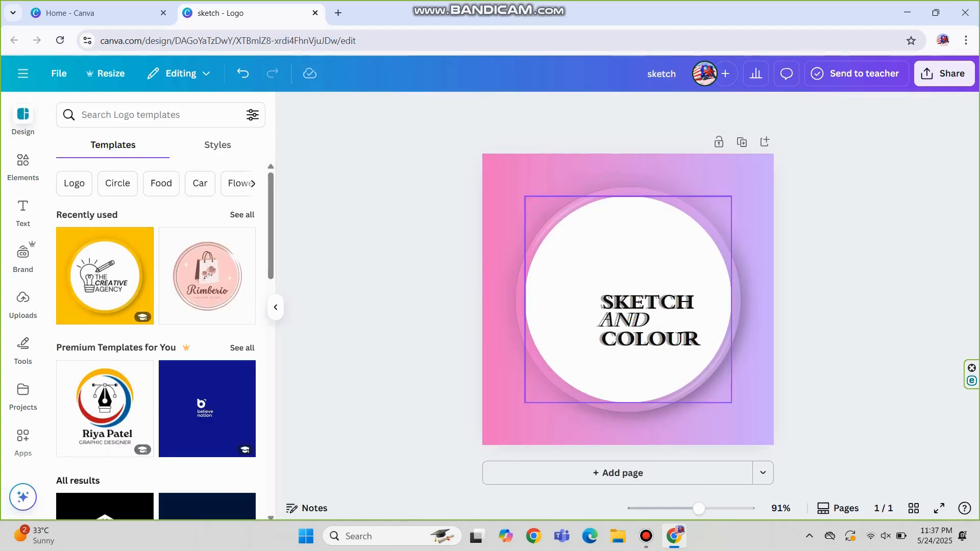
key("ctrl+z")
- Duplicate the bulb and pencil graphic, place the copy almost directly over the original, and open its colour options
left_click(600, 220)
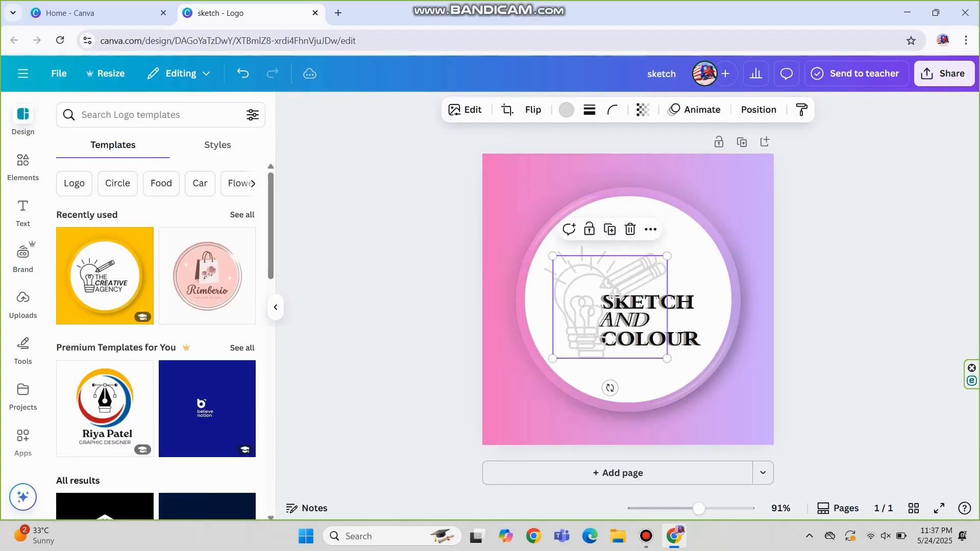
left_click_drag(596, 286, 587, 277)
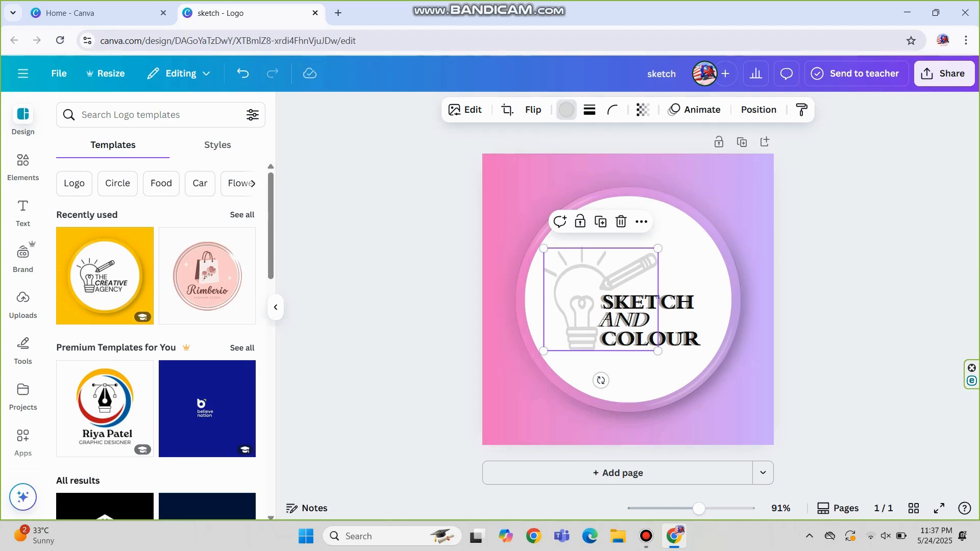
left_click(567, 110)
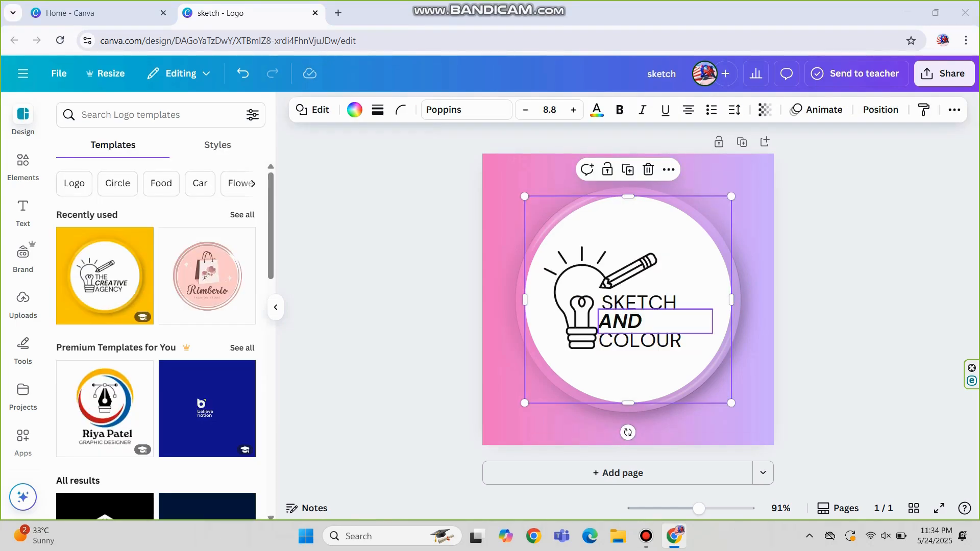
- Apply bold formatting to the DM Sans words SKETCH and COLOUR
left_click(639, 304)
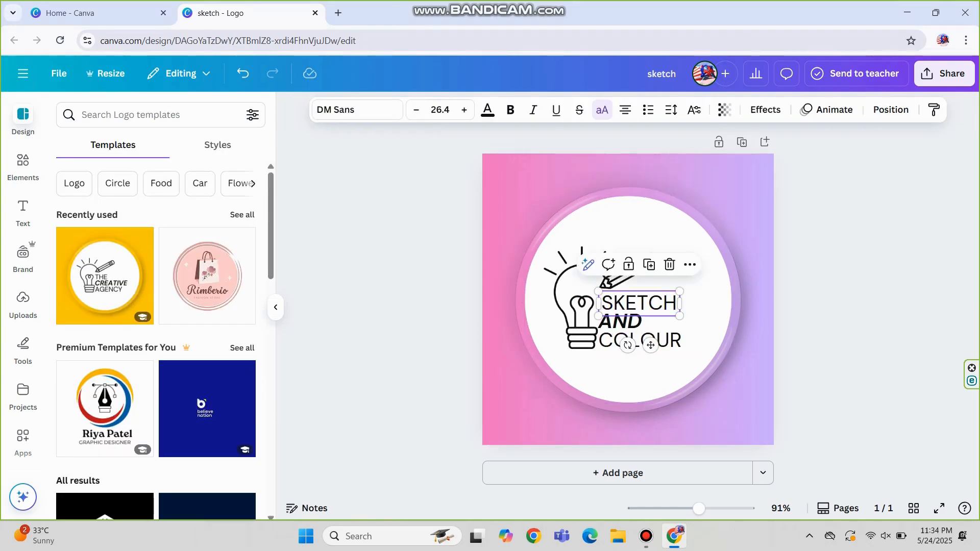
left_click(511, 110)
left_click(616, 340)
left_click(510, 109)
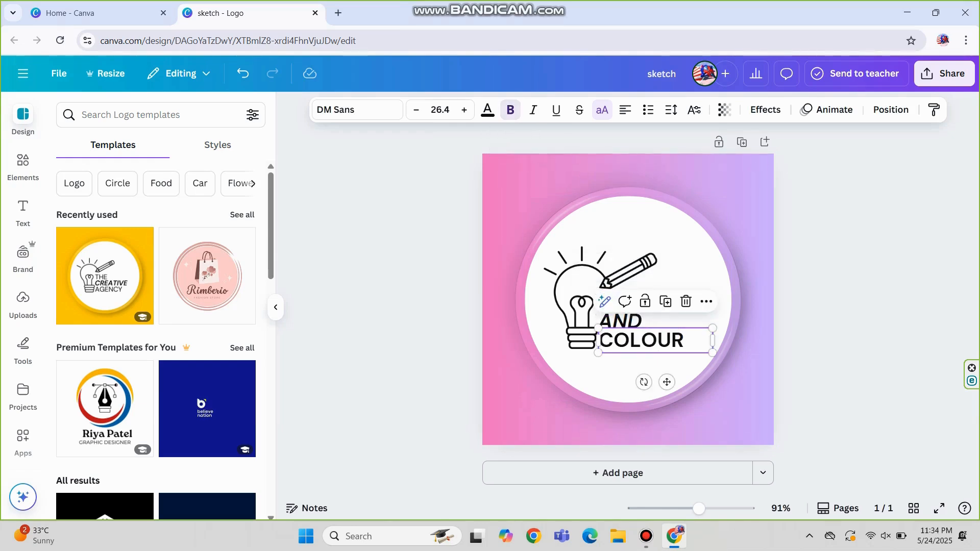
- Remove the bold formatting from the word AND
left_click(620, 321)
left_click(510, 110)
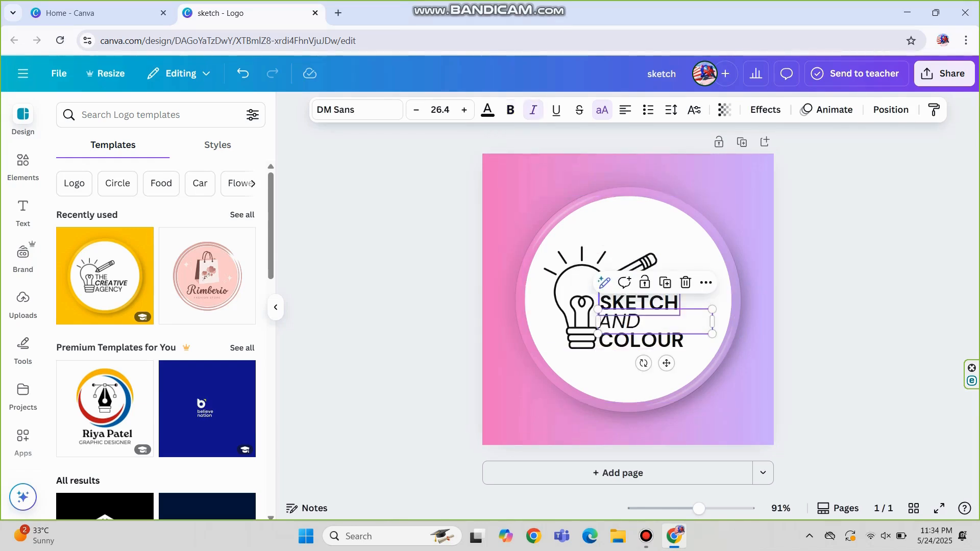
- Set the word SKETCH in Helvetica World and widen its text box until the word fits on one line
left_click(639, 303)
left_click(358, 110)
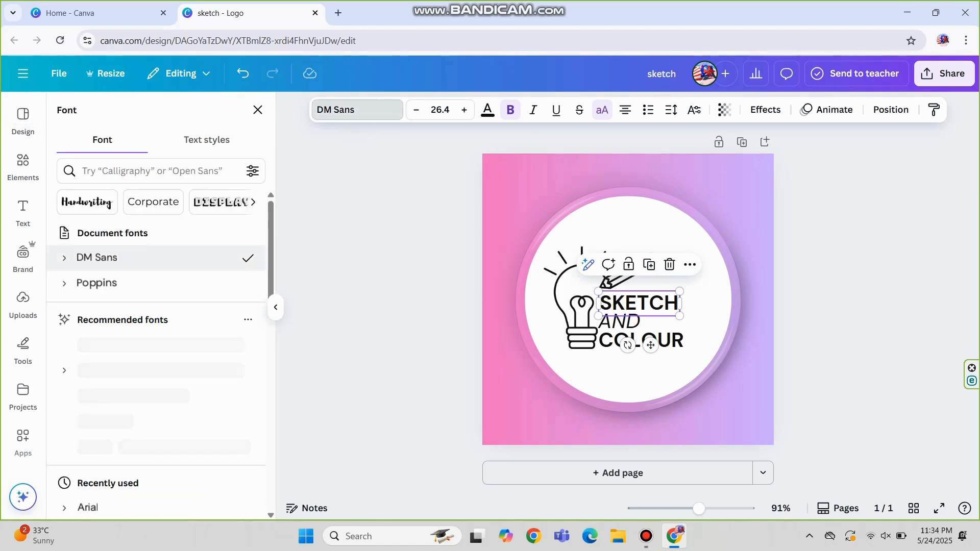
scroll(153, 307, "down", 2)
left_click(111, 265)
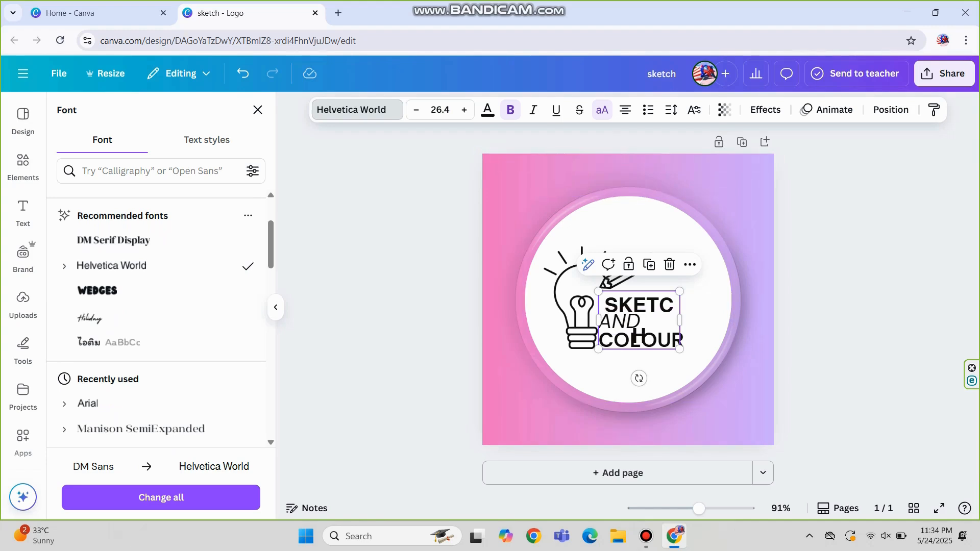
left_click_drag(680, 320, 688, 320)
scroll(153, 306, "down", 4)
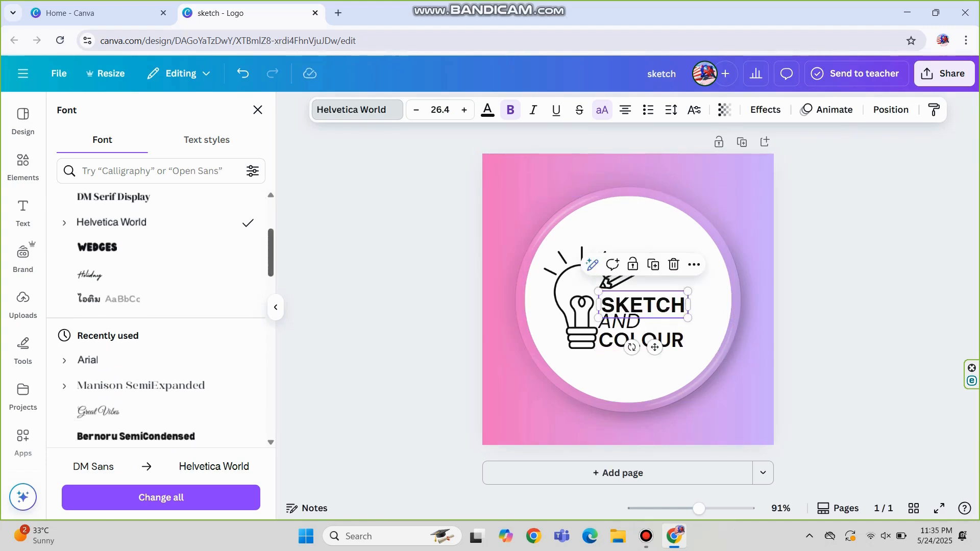
- Try the Great Vibes, Gagalin and Bukhari Script fonts on the word SKETCH
left_click(154, 256)
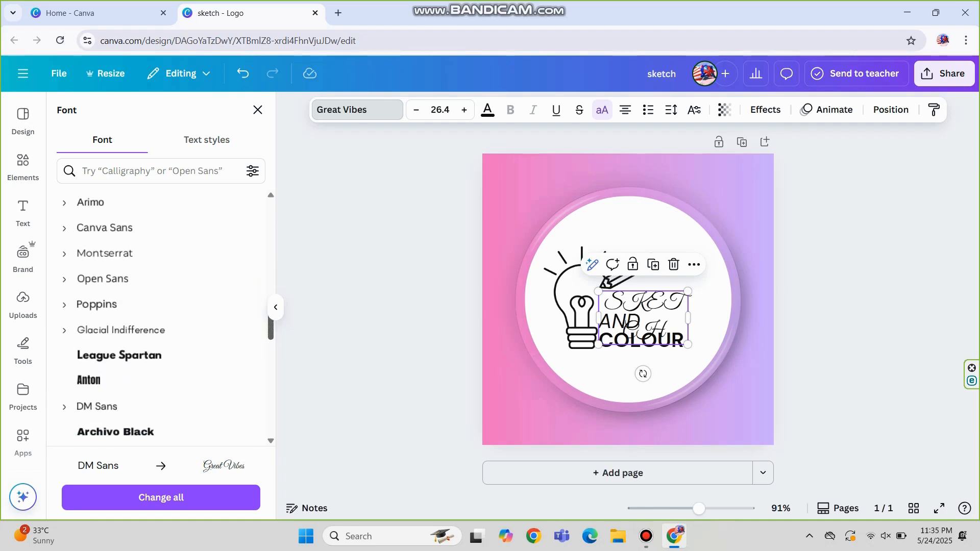
scroll(153, 306, "down", 4)
left_click(153, 403)
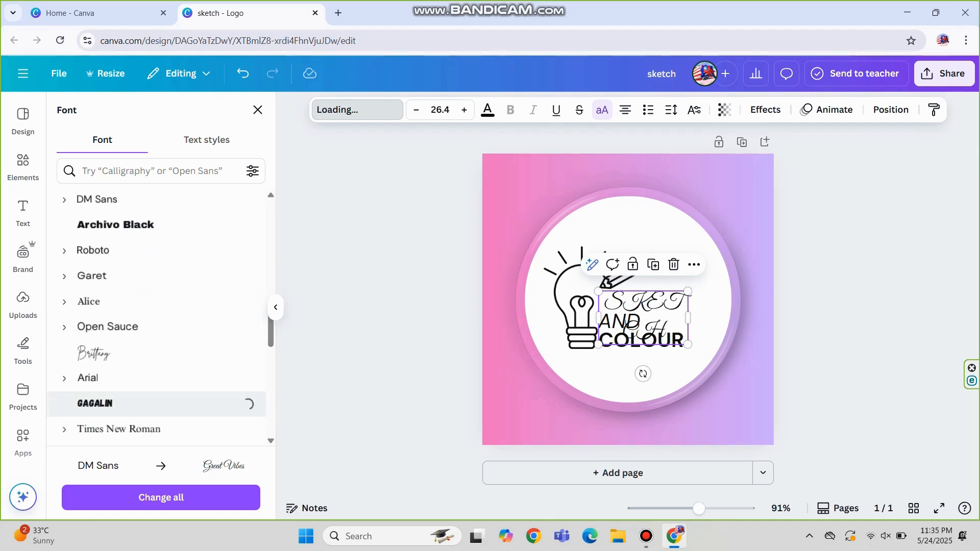
scroll(153, 317, "down", 5)
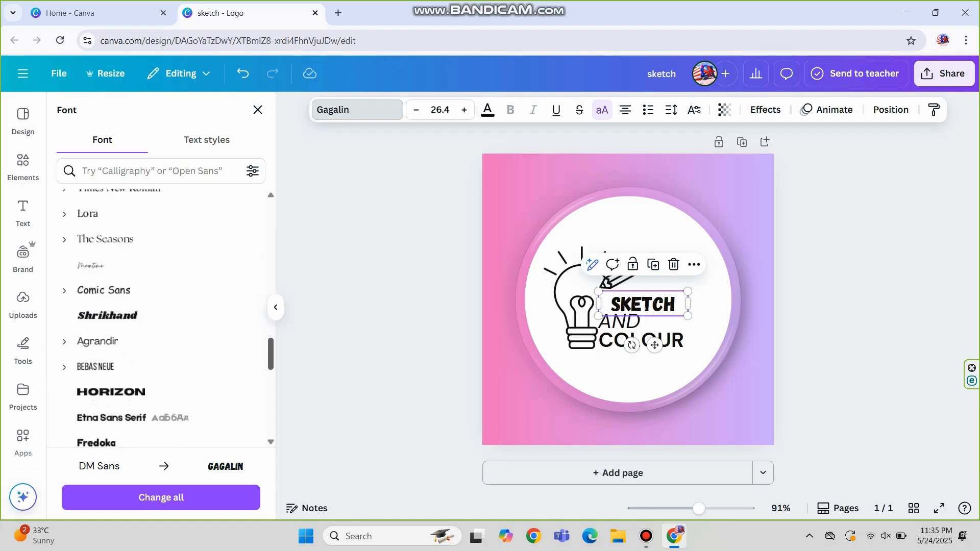
scroll(153, 411, "down", 5)
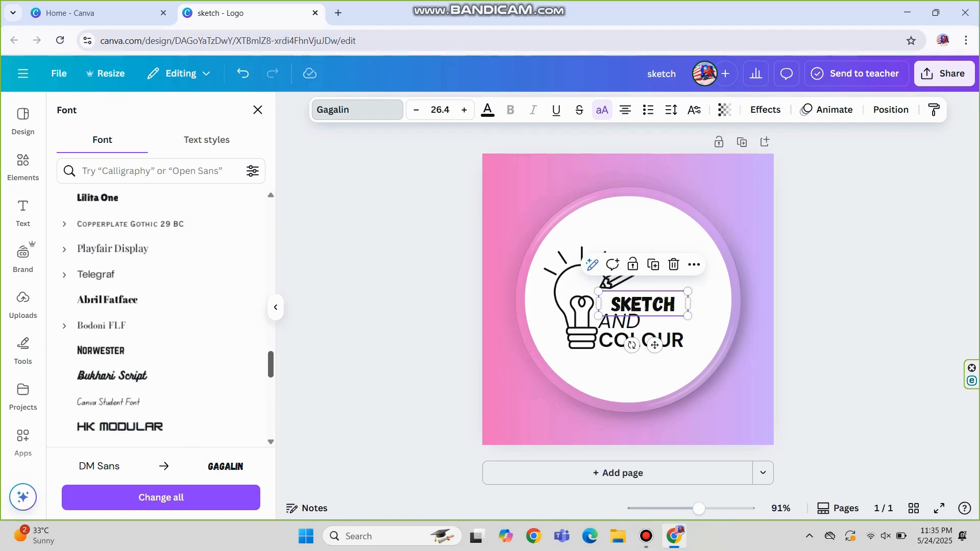
left_click(112, 435)
- Set SKETCH in XB Niloofar and replace DM Sans with that font across the whole design
scroll(153, 316, "down", 5)
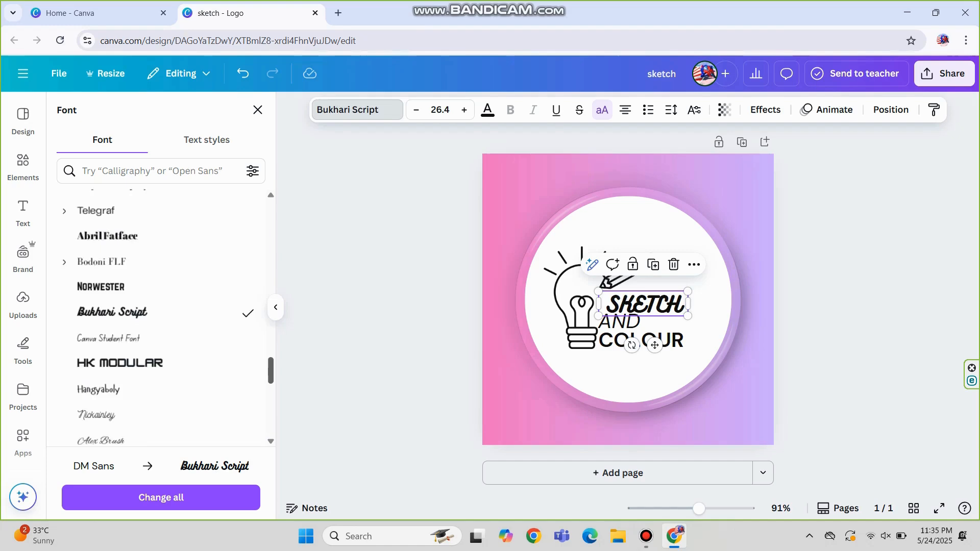
left_click(105, 364)
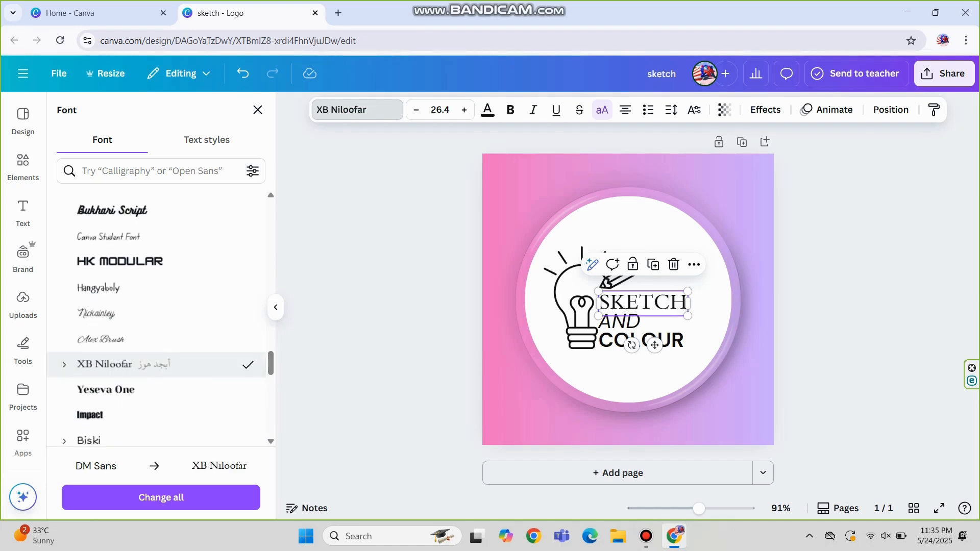
left_click(161, 497)
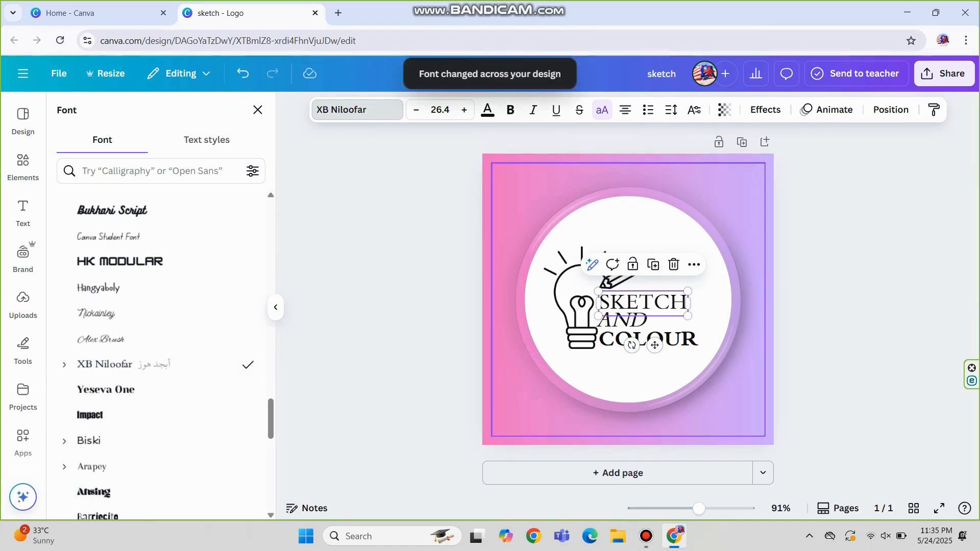
- Make the word SKETCH bold and widen its text box slightly
key("ctrl+b")
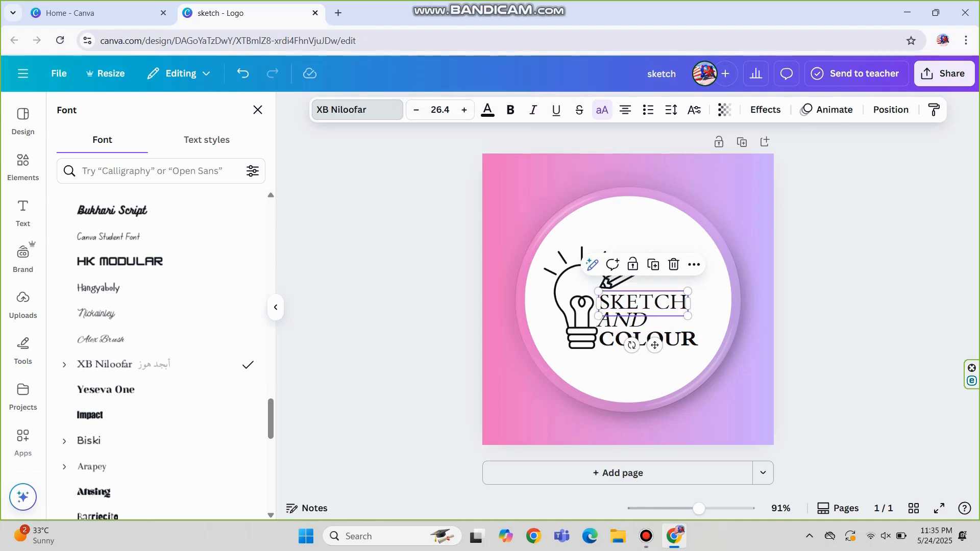
left_click_drag(688, 317, 693, 317)
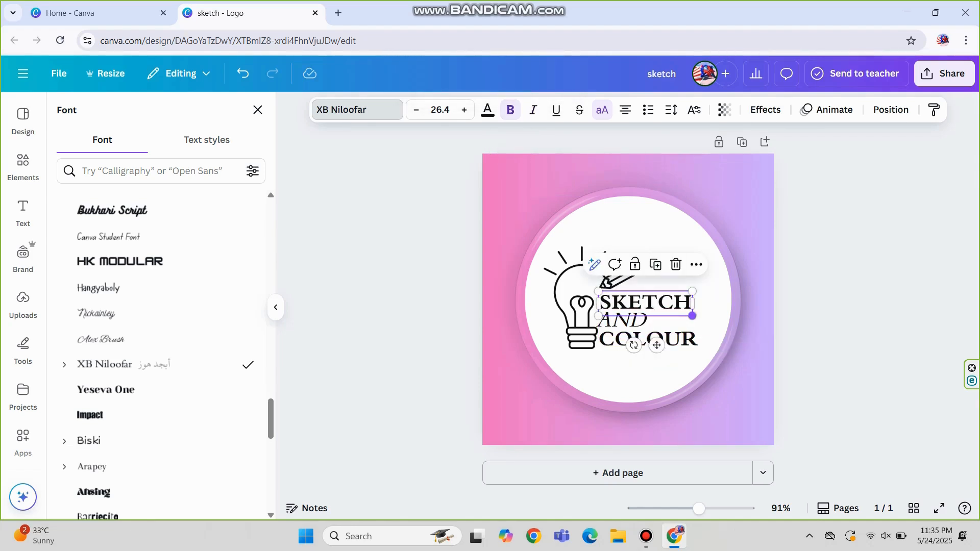
- Colour the bulb and pencil graphic light grey (#d9d9d9)
left_click(581, 327)
left_click(567, 110)
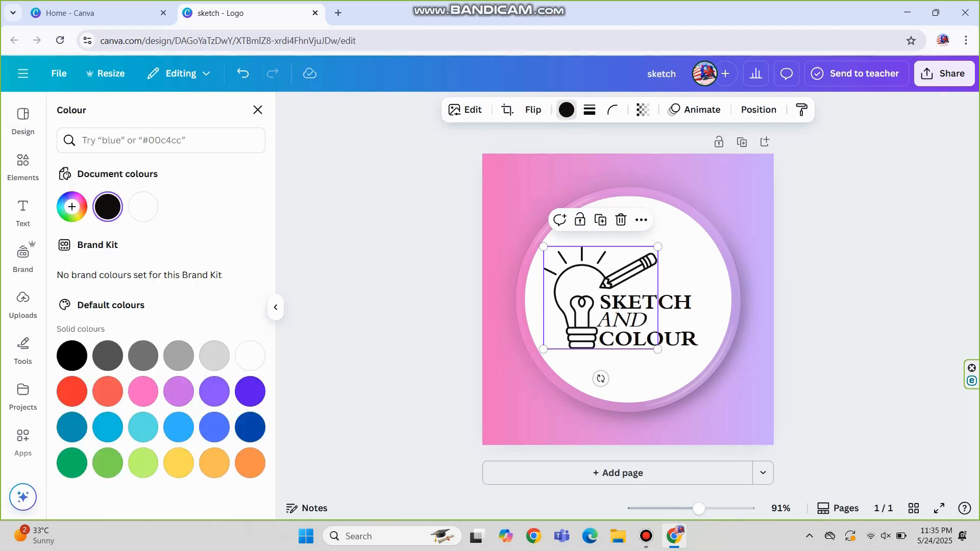
left_click(214, 355)
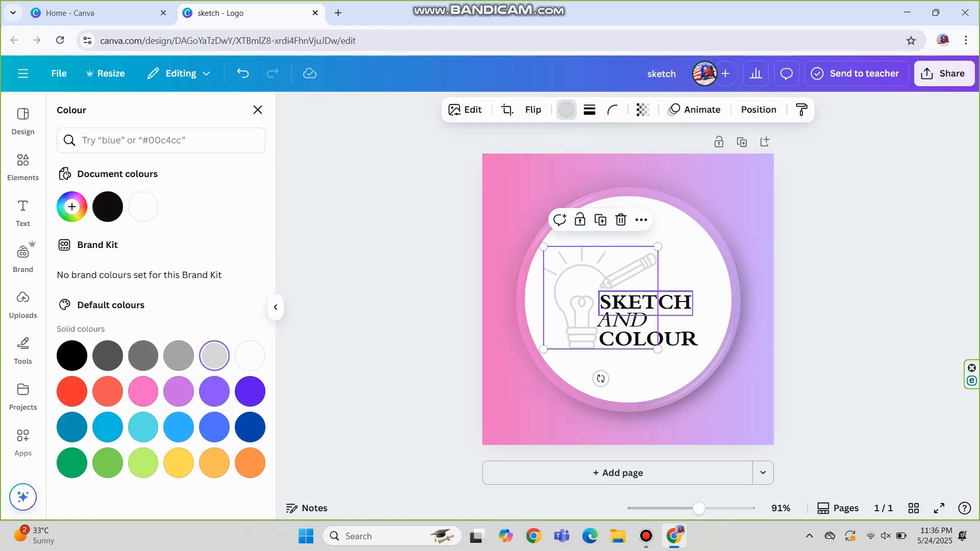
- Select SKETCH, AND and COLOUR together, compare several text colours, and settle on light grey (#d9d9d9)
left_click(645, 304)
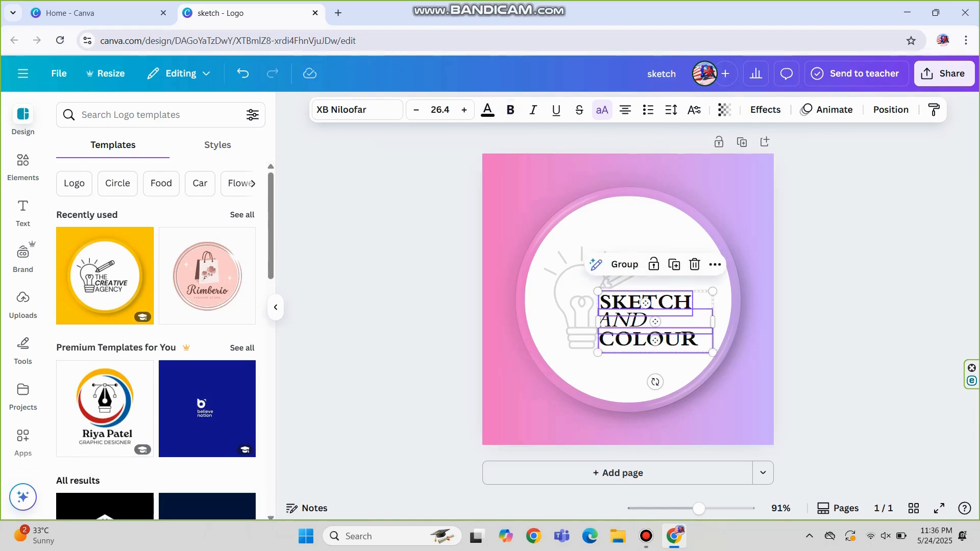
left_click(487, 110)
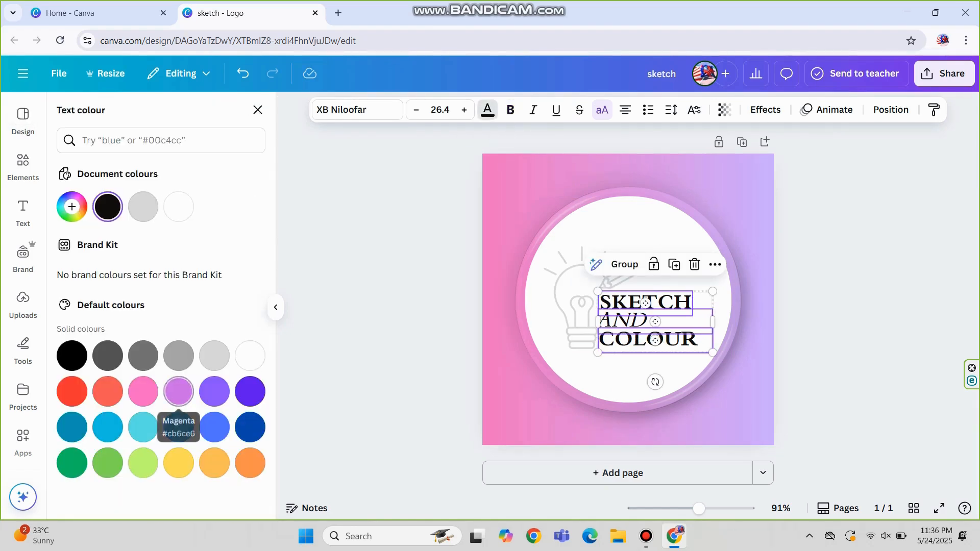
left_click(214, 392)
left_click(143, 392)
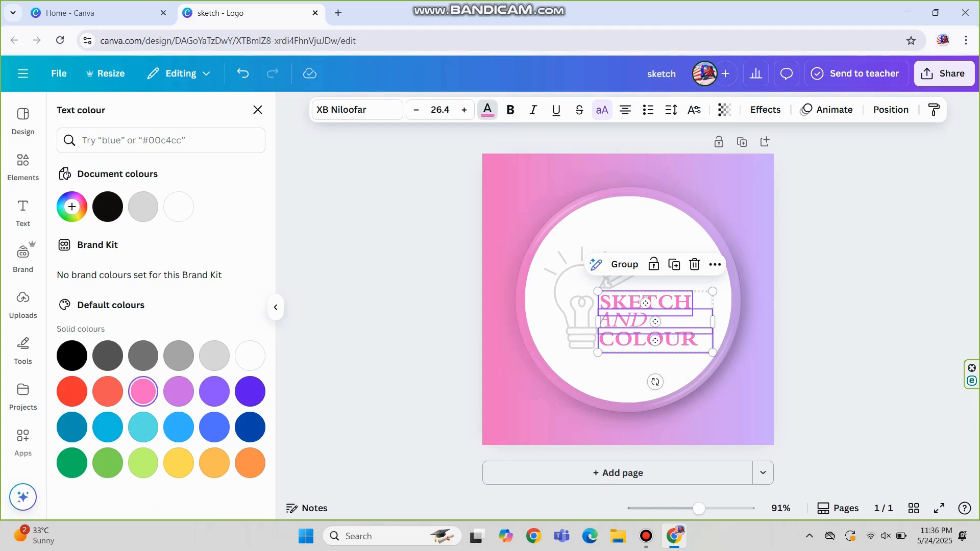
left_click(107, 355)
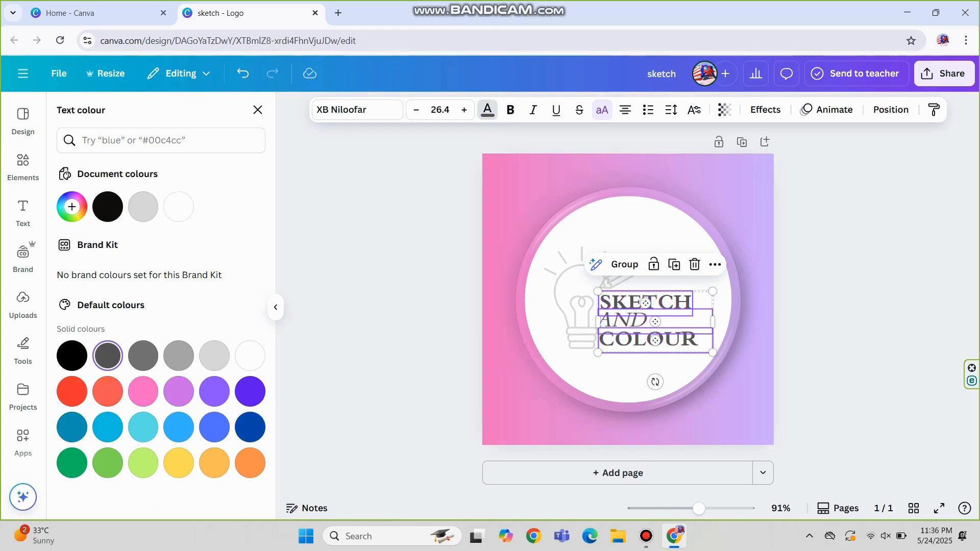
left_click(178, 356)
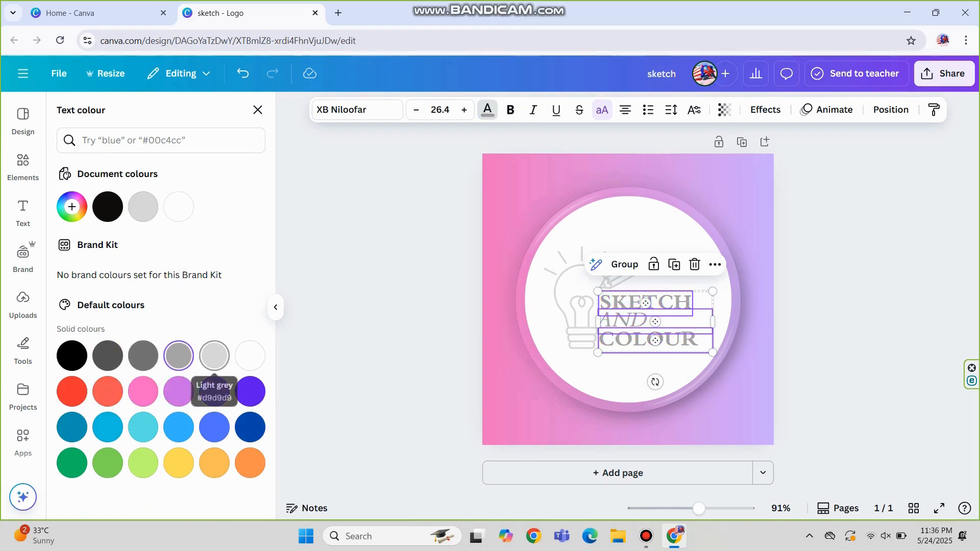
left_click(214, 356)
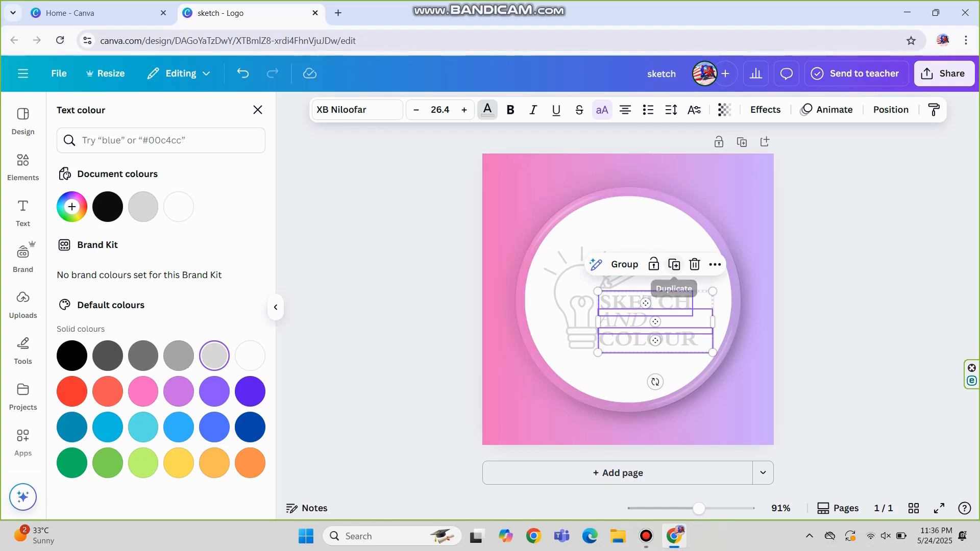
- Group the three light grey words and overlay a black duplicate of the group, offset slightly to the right
left_click(624, 264)
left_click(689, 264)
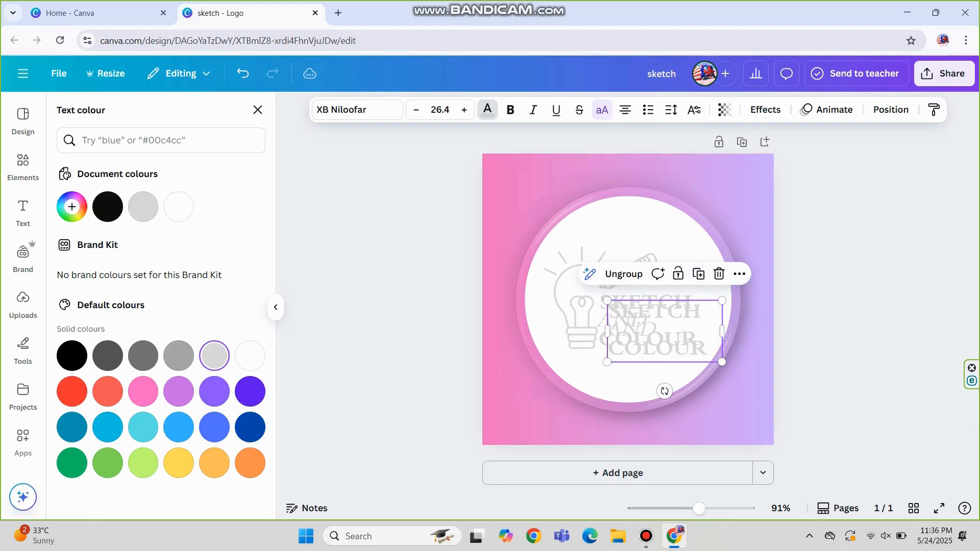
left_click(107, 207)
left_click_drag(664, 331, 657, 321)
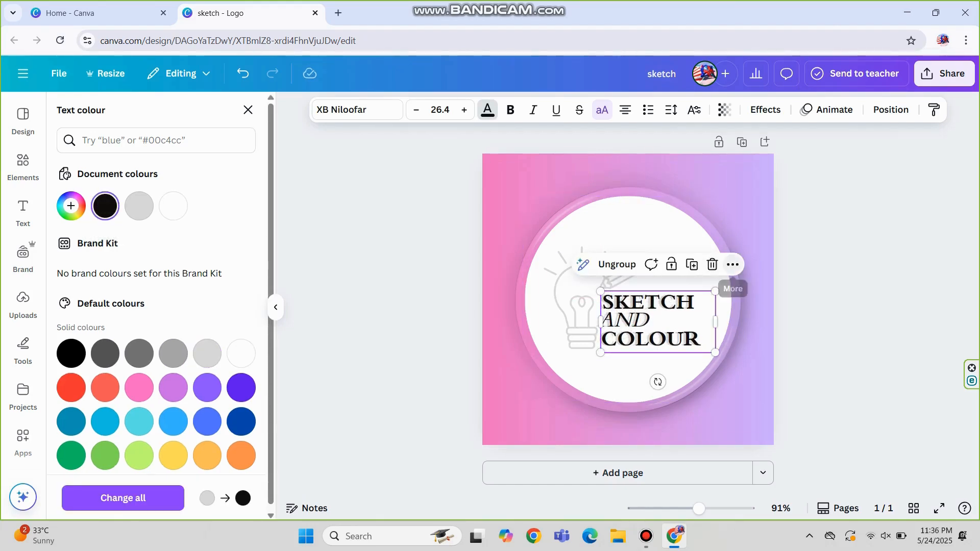
- Try sending the black text group one layer backward and repositioning it over the light grey group
left_click(733, 264)
mouse_move(773, 434)
left_click(599, 436)
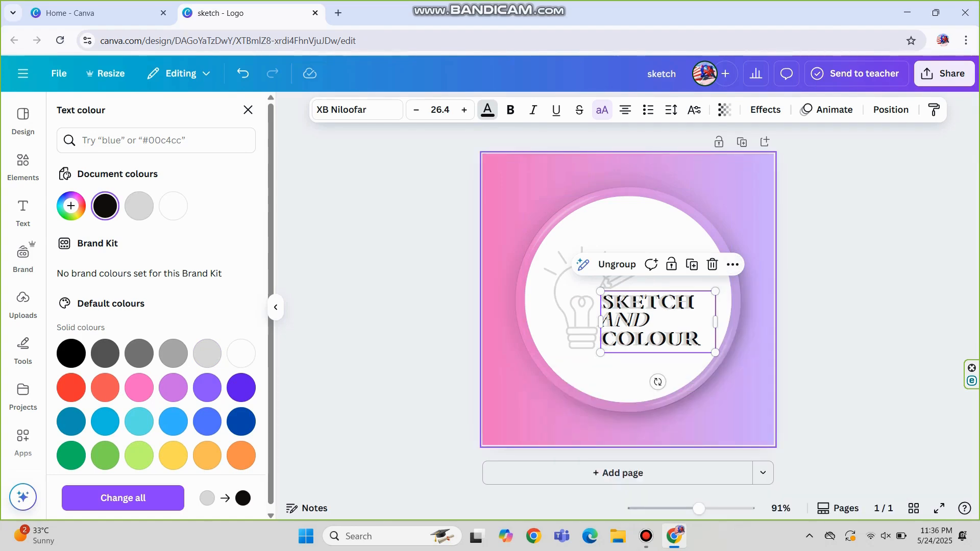
left_click(643, 322)
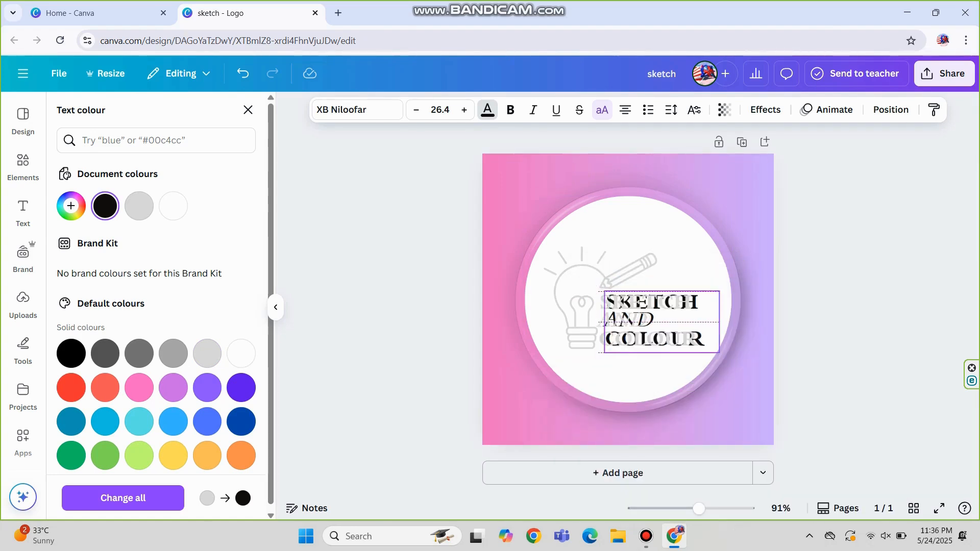
left_click(744, 323)
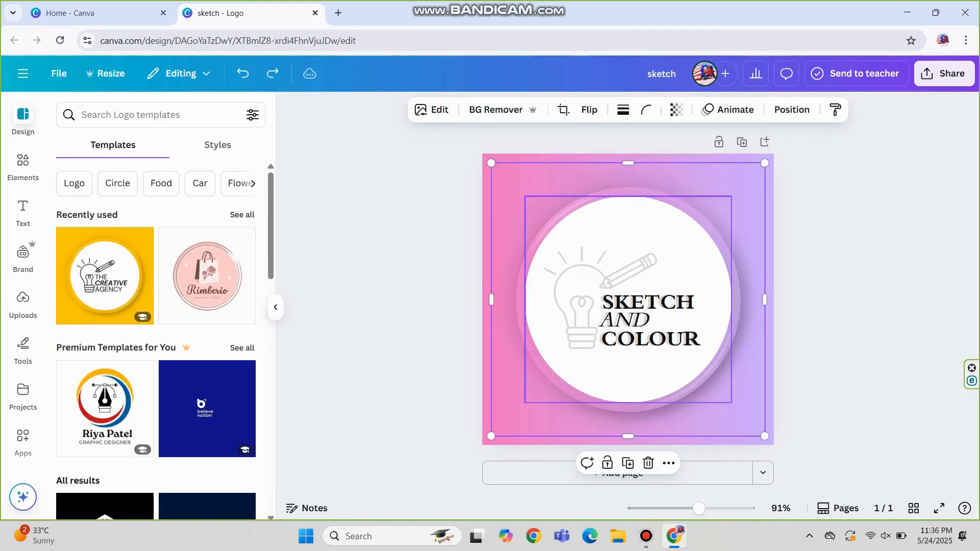
left_click(658, 323)
left_click_drag(657, 323, 658, 323)
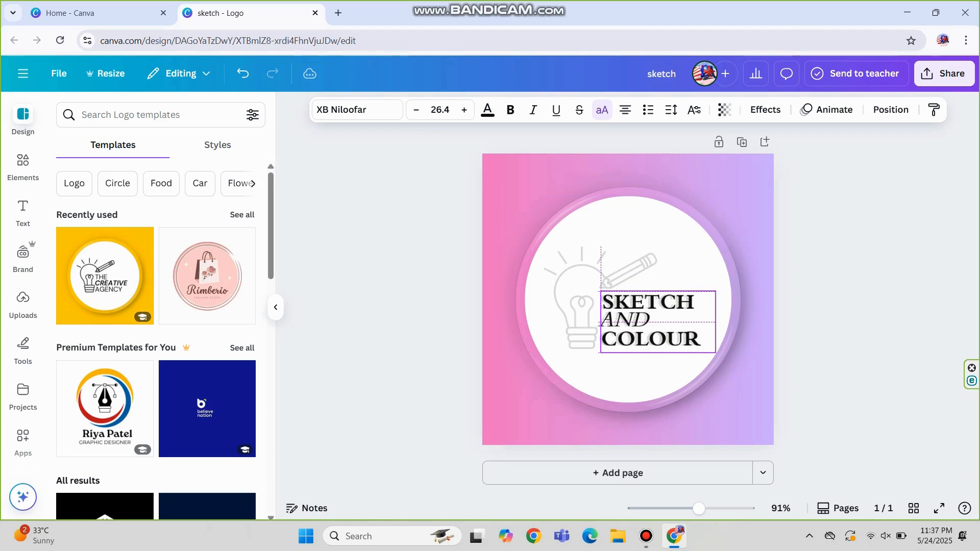
- Show the design's layers, select the light grey text group under the black one, and colour it medium grey
left_click(733, 265)
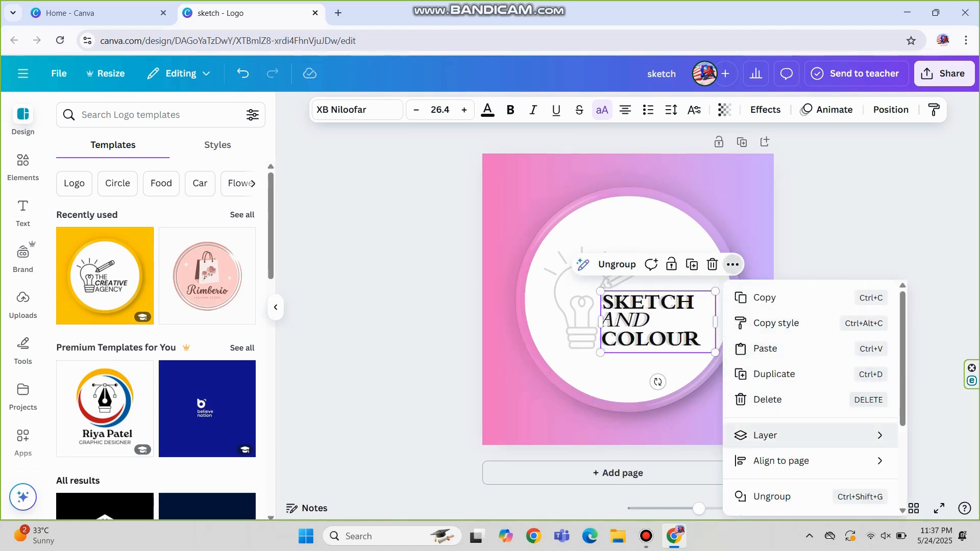
mouse_move(765, 435)
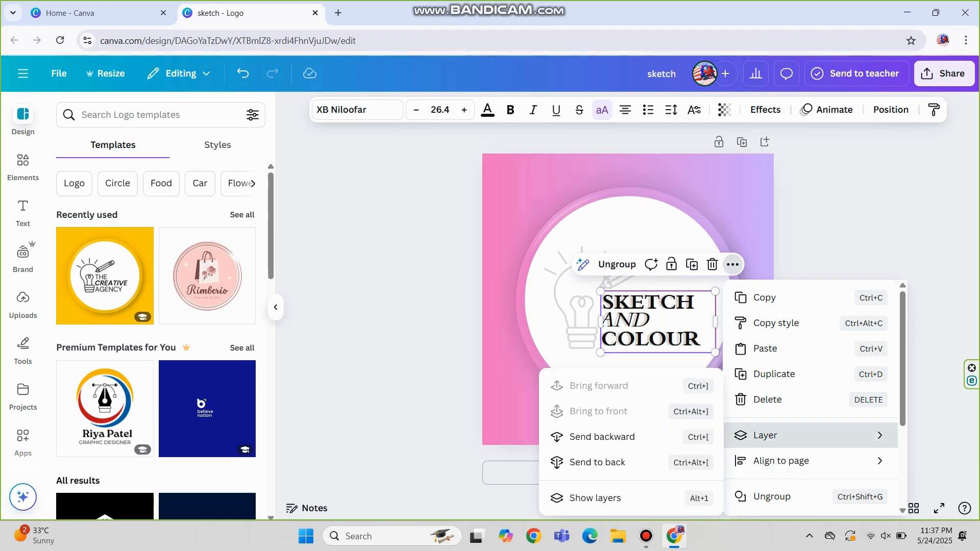
left_click(595, 498)
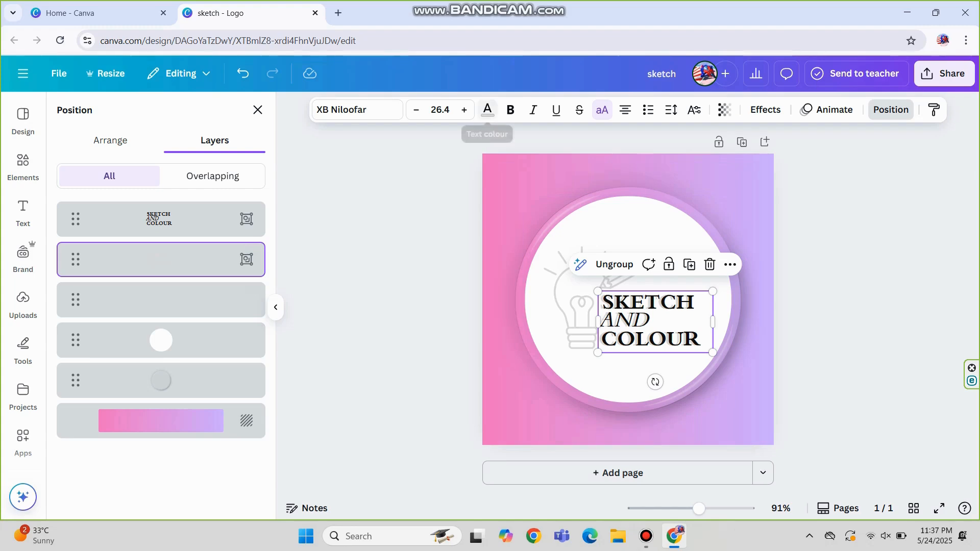
left_click(487, 110)
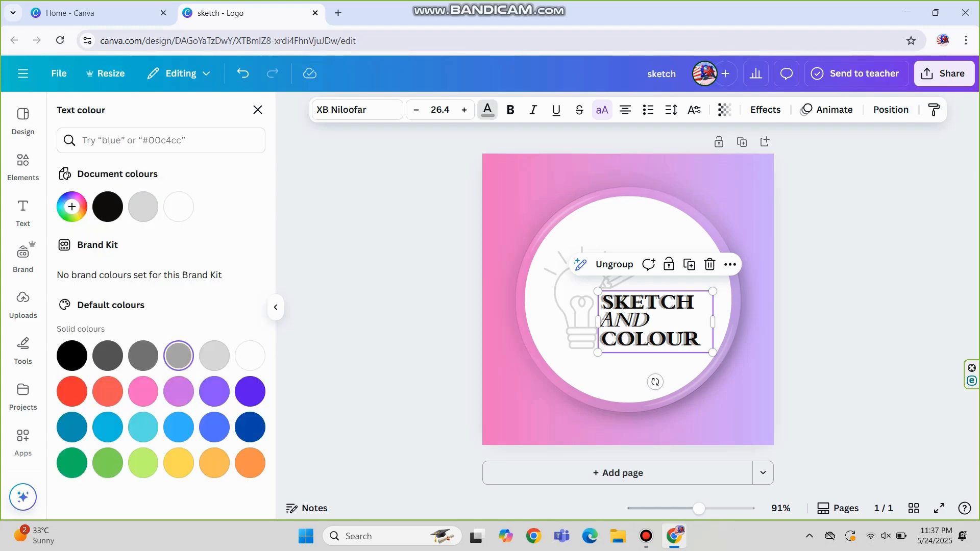
left_click(579, 311)
left_click(621, 218)
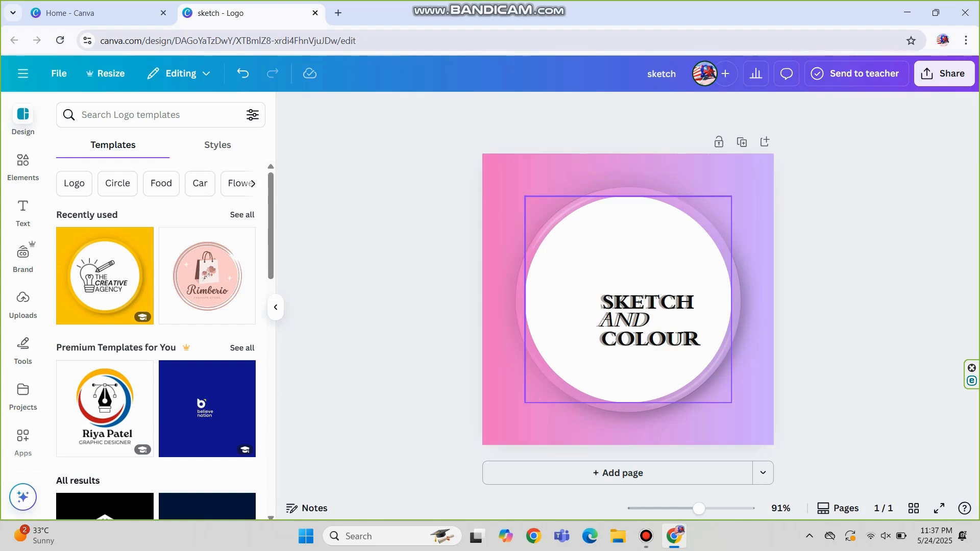
key("ctrl+z")
- Overlay a black duplicate of the light grey bulb and pencil graphic almost directly on the original
left_click(601, 220)
left_click_drag(602, 291, 594, 282)
left_click(566, 110)
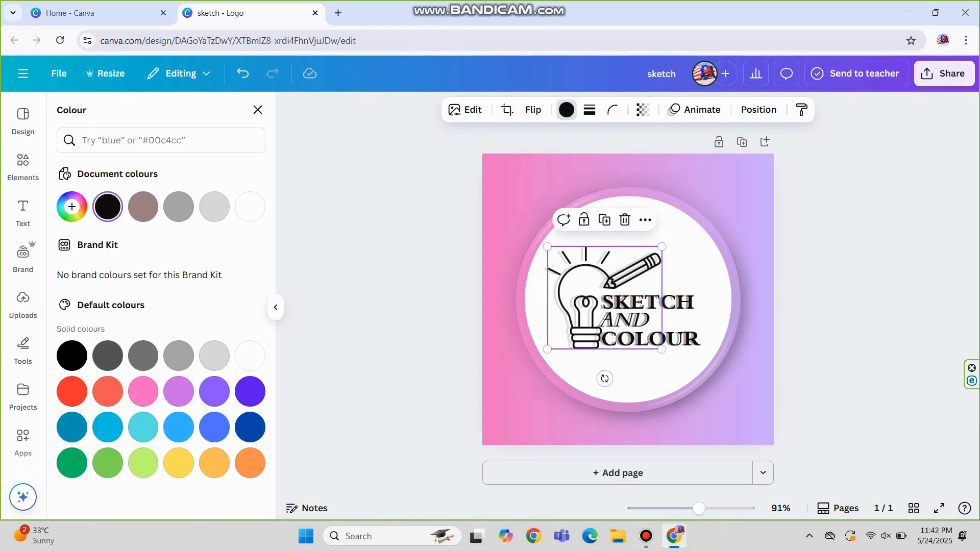
- Nudge the black bulb and pencil graphic left onto the grey one and back to the right
key("Left")
key("Left")
key("Left")
key("Left")
key("Left")
key("Left")
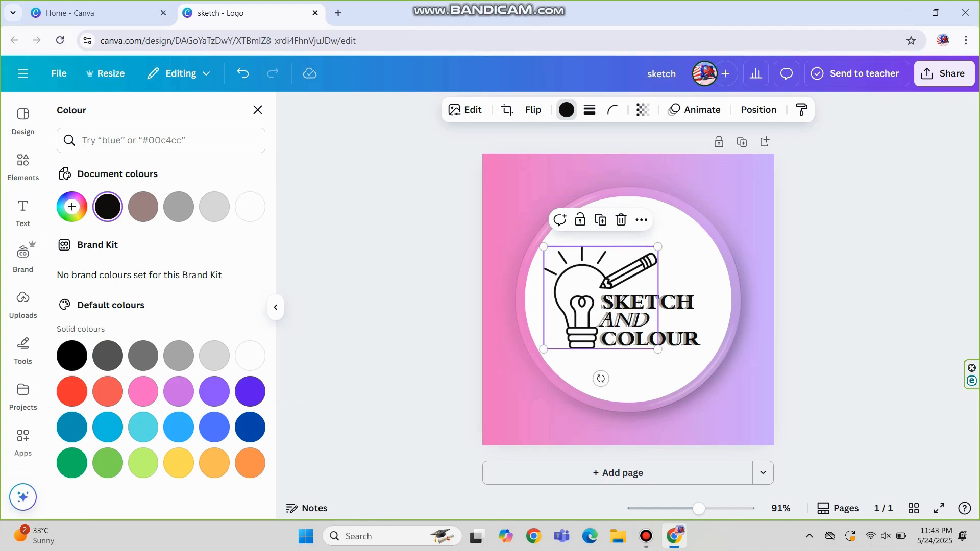
key("Right")
key("Right")
key("Right")
key("Right")
key("Right")
key("Right")
key("Right")
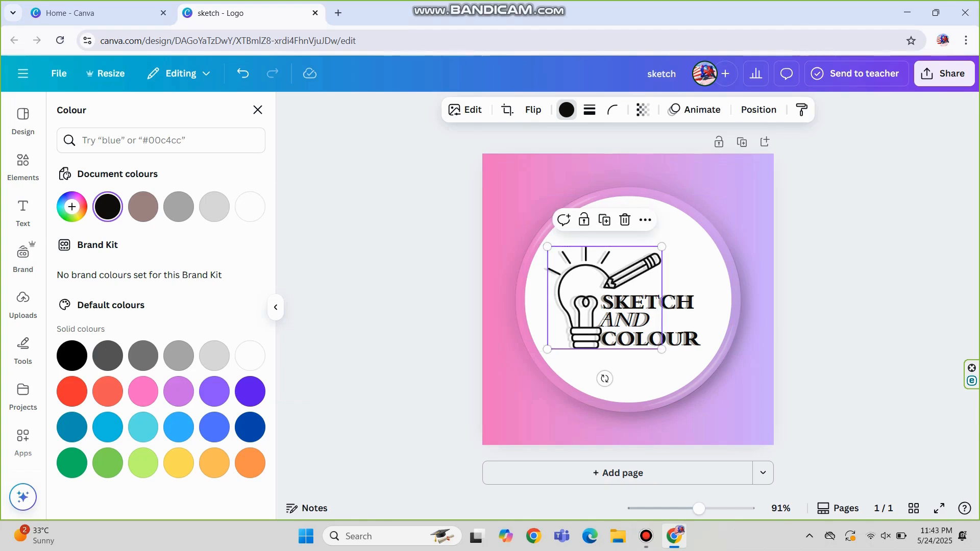
- Shrink the black bulb and pencil graphic slightly from its right corners and nudge it upward
left_click_drag(662, 246, 659, 250)
left_click_drag(658, 349, 655, 346)
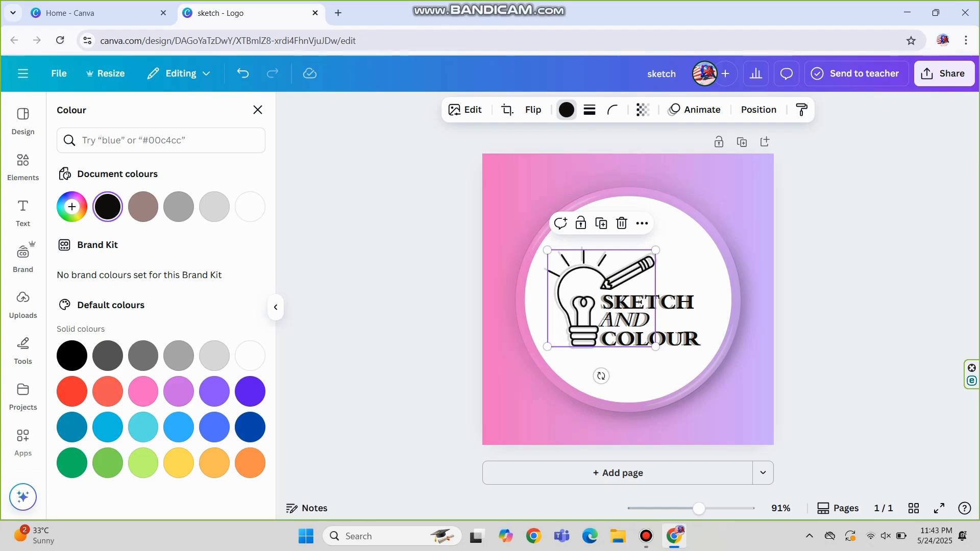
key("Up")
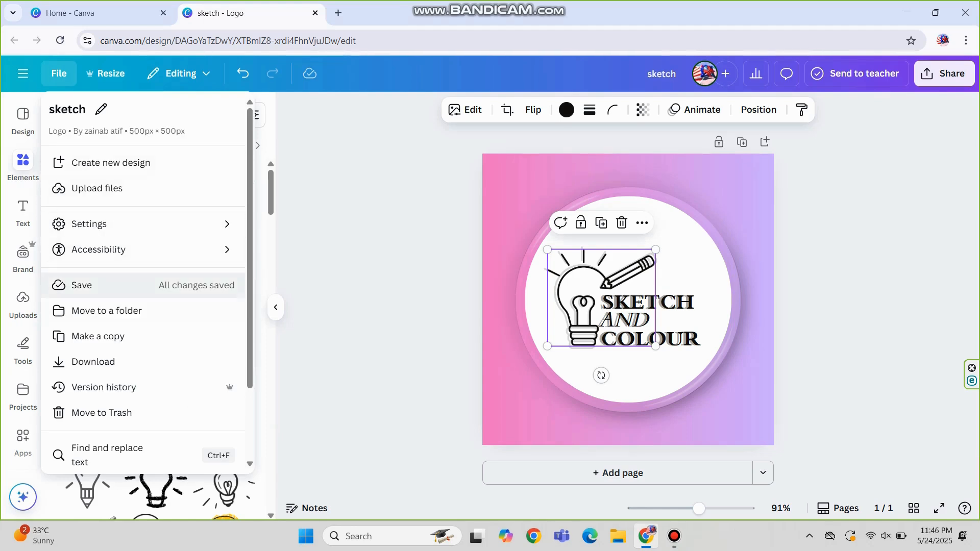
- Download the logo design as a PNG file
left_click(92, 361)
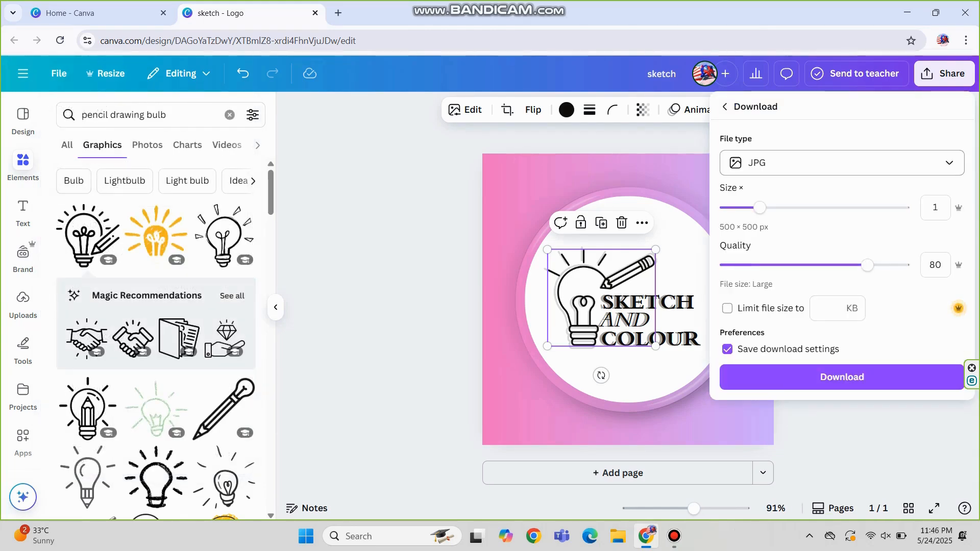
left_click(841, 162)
left_click(806, 241)
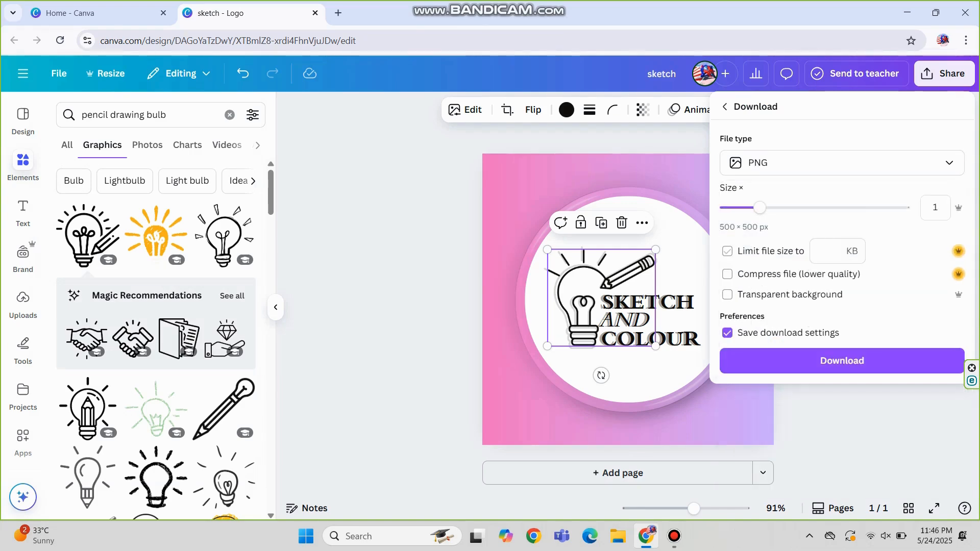
left_click(842, 361)
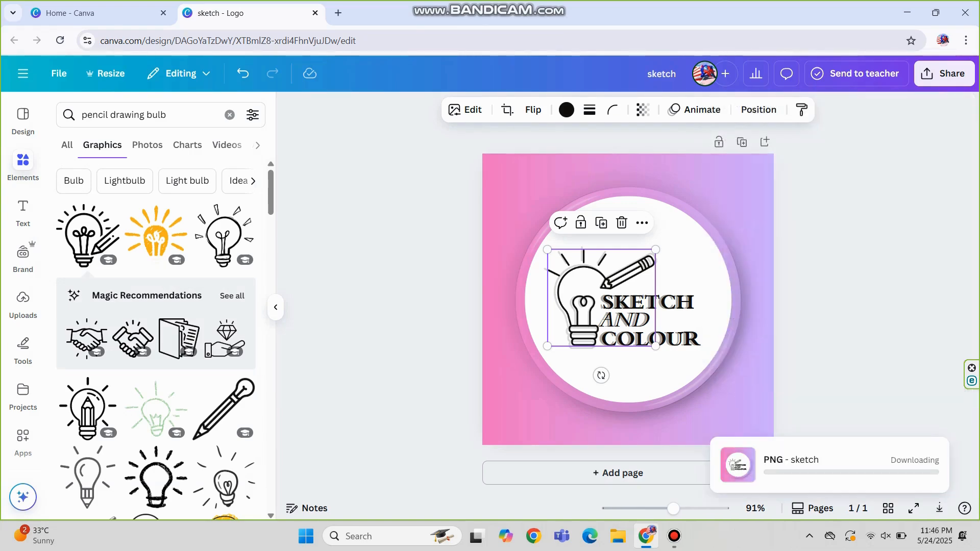